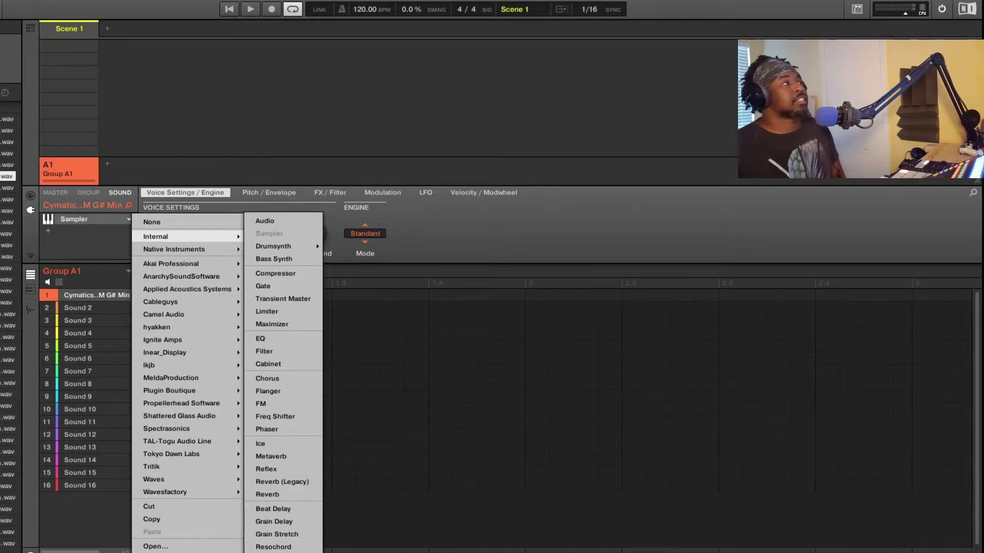
Replace the Sampler plug-in on the first sound of Group A1 with the internal Audio plug-in
click(78, 239)
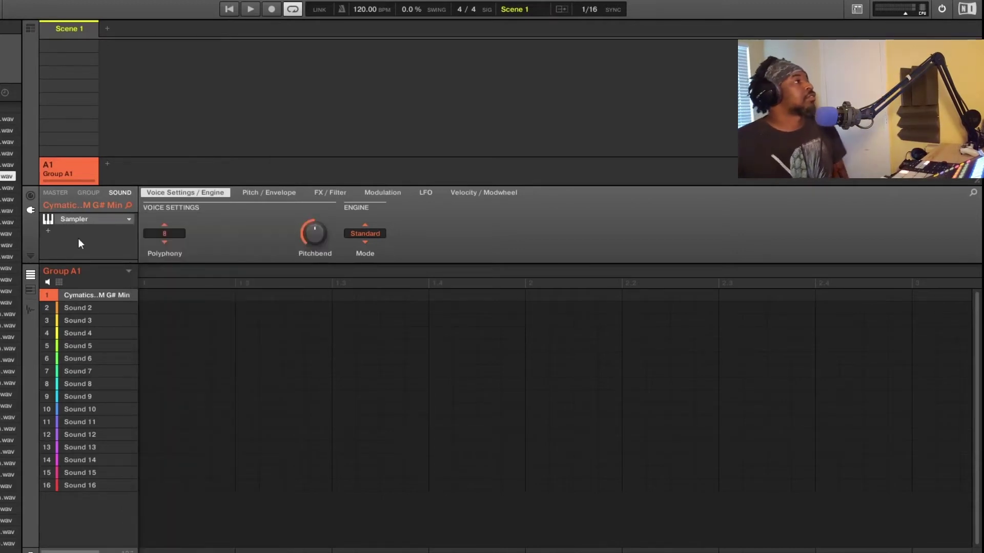
click(133, 226)
mouse_move(154, 234)
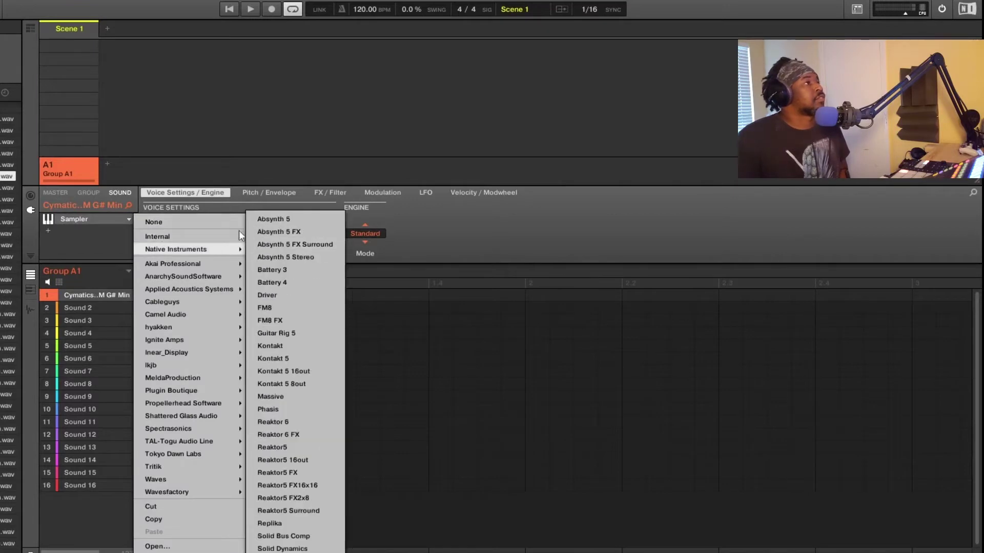
click(264, 221)
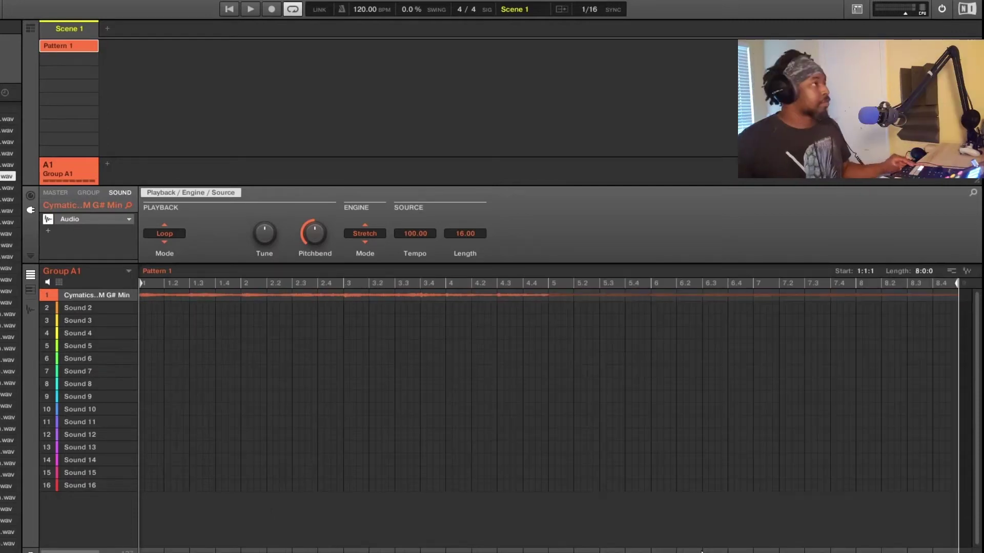
Set the melody loop's Tune to -5.00 and audition the loop before and after the change
key(space)
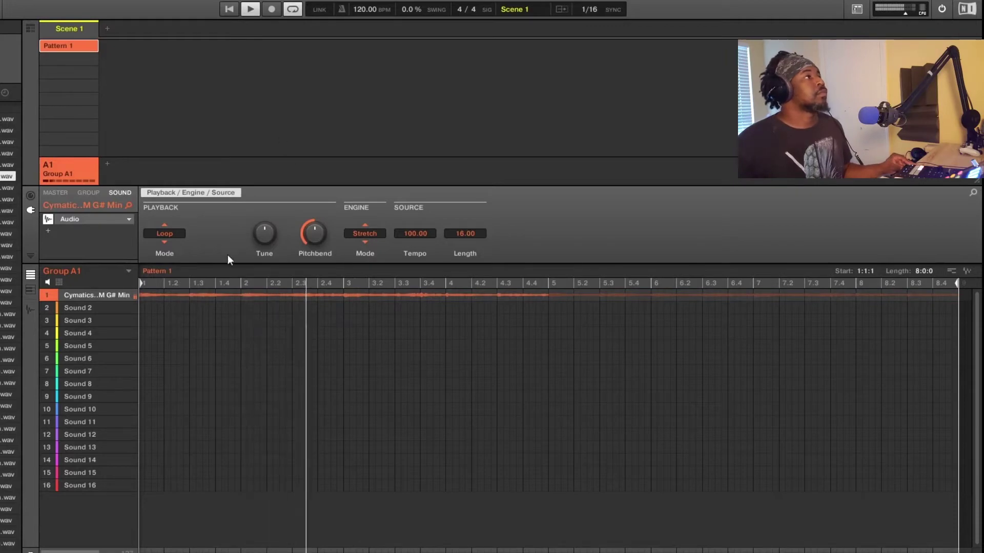
key(space)
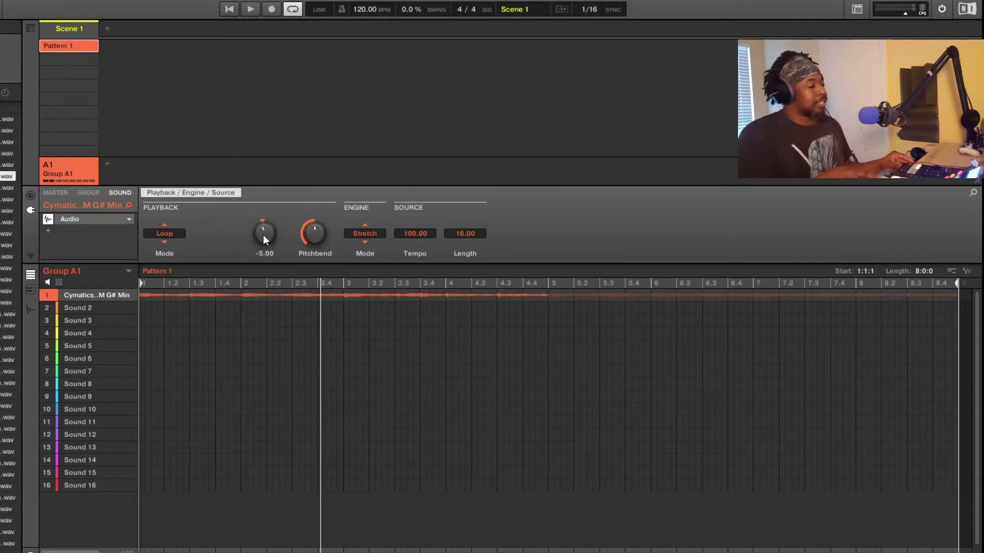
key(space)
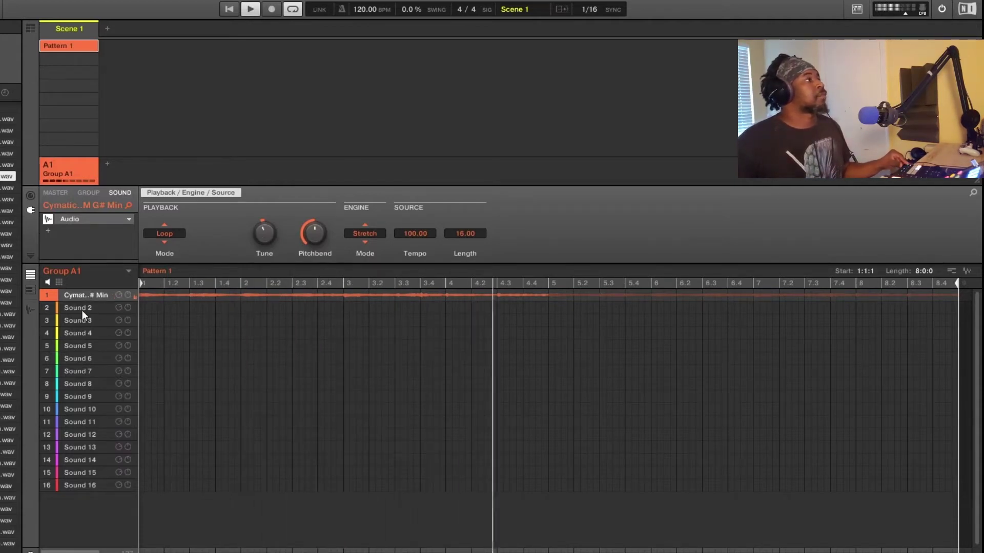
key(space)
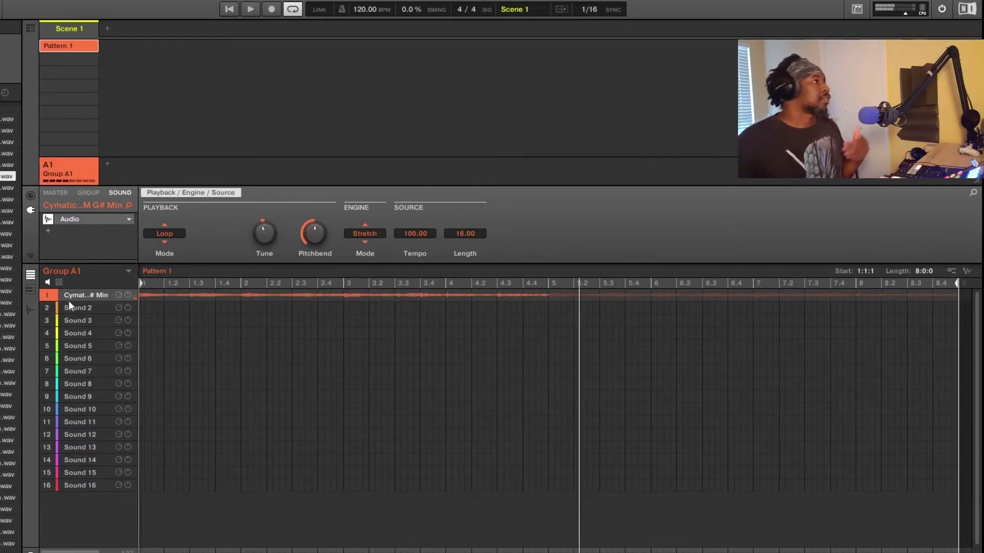
Add a second group beside Group A1 and load the 808_pierre sample into its Sound 5 slot
click(107, 164)
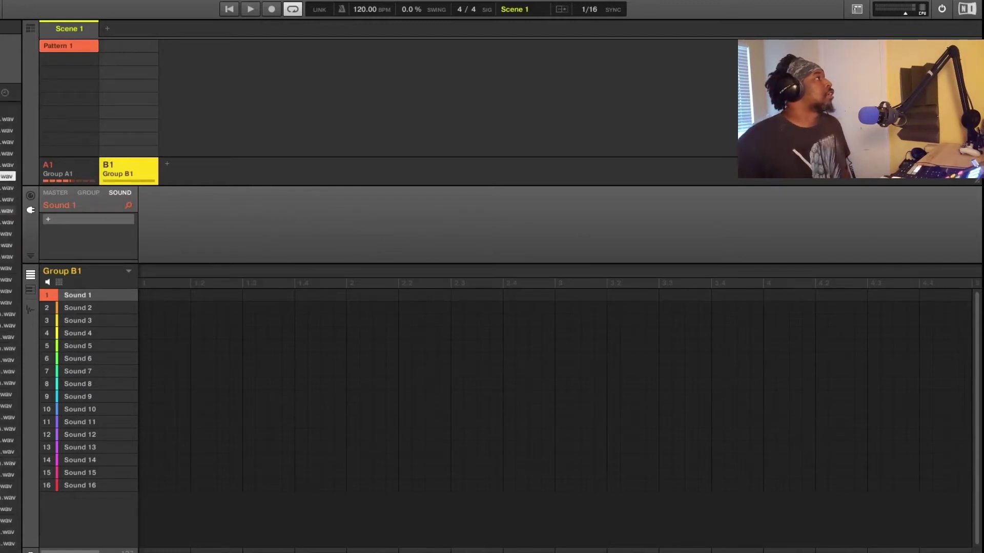
scroll(9, 256, down, 4)
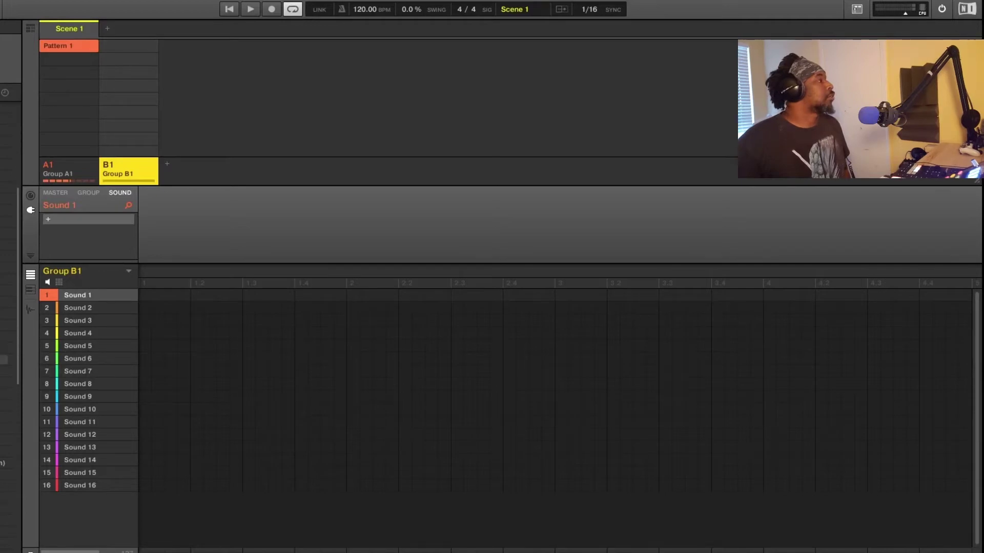
scroll(9, 359, down, 3)
scroll(10, 333, down, 2)
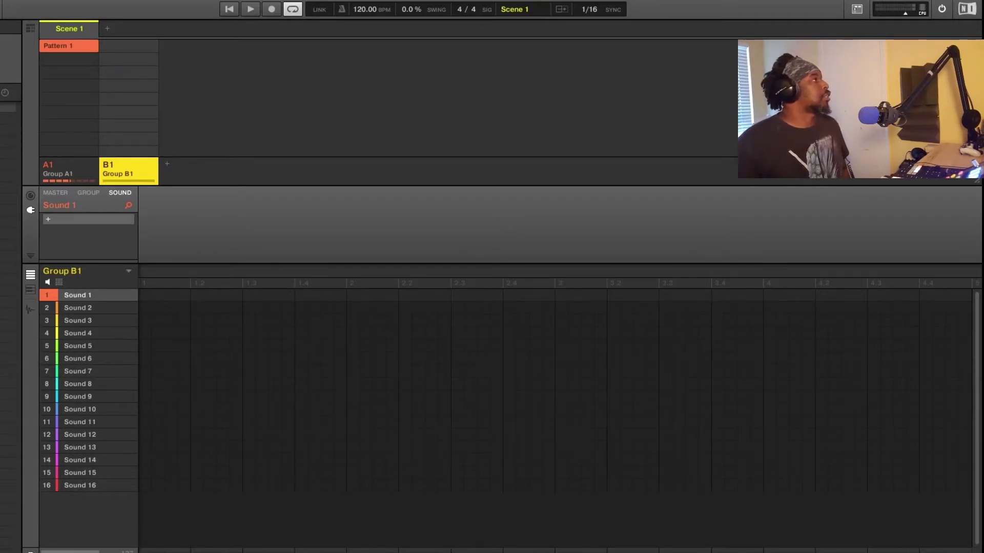
click(8, 108)
key(Down)
key(Down)
key(Down)
key(Down)
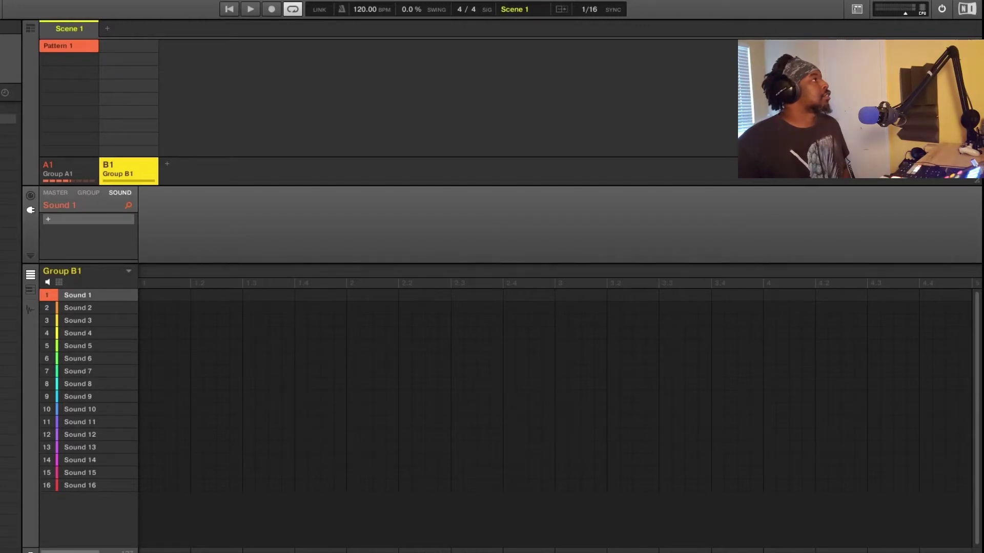
key(Down)
key(Down)
key(Down)
key(Down)
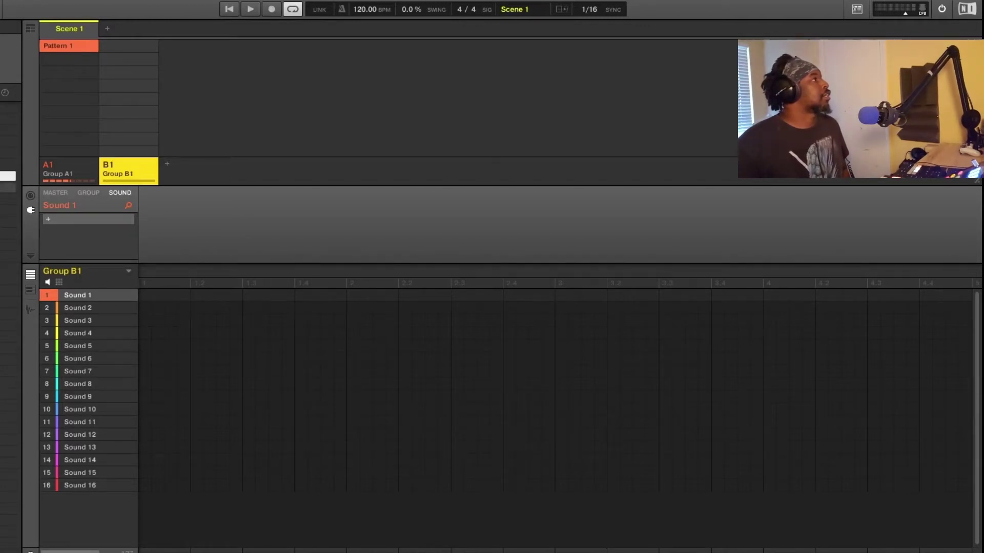
drag(8, 187, 77, 346)
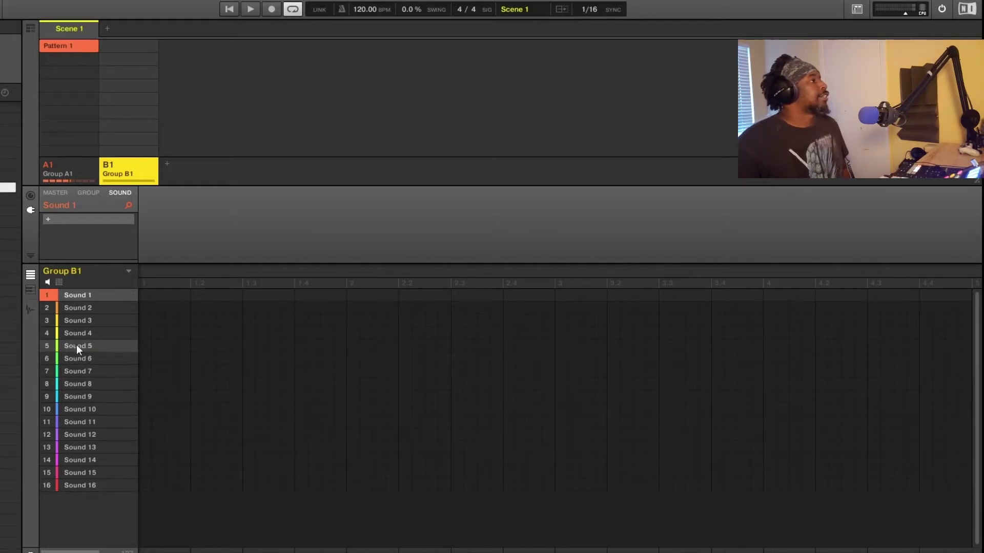
Audition samples in the browser and load CLAPS - sAVAGE into the Sound 7 slot of Group B1
click(8, 107)
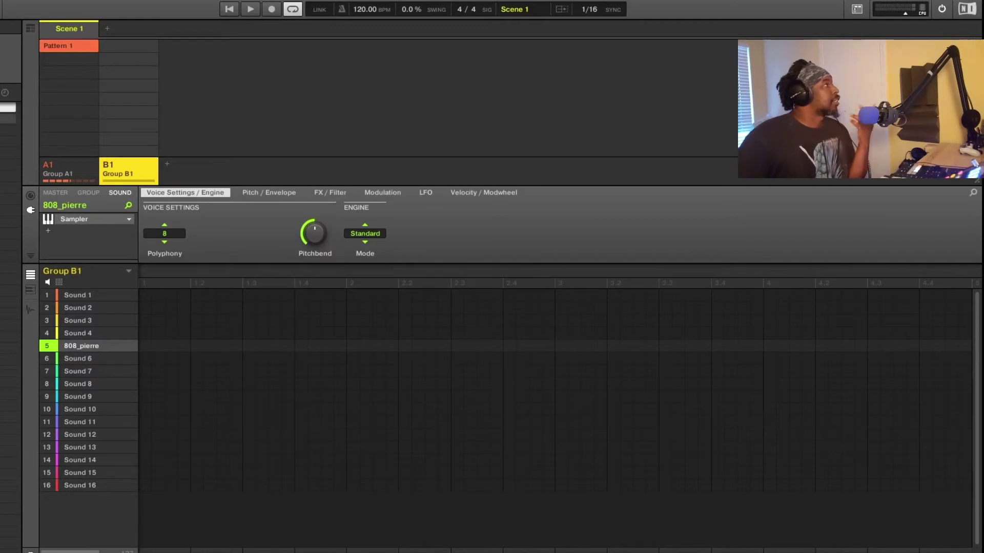
key(Down)
key(Down)
key(Down)
key(Down)
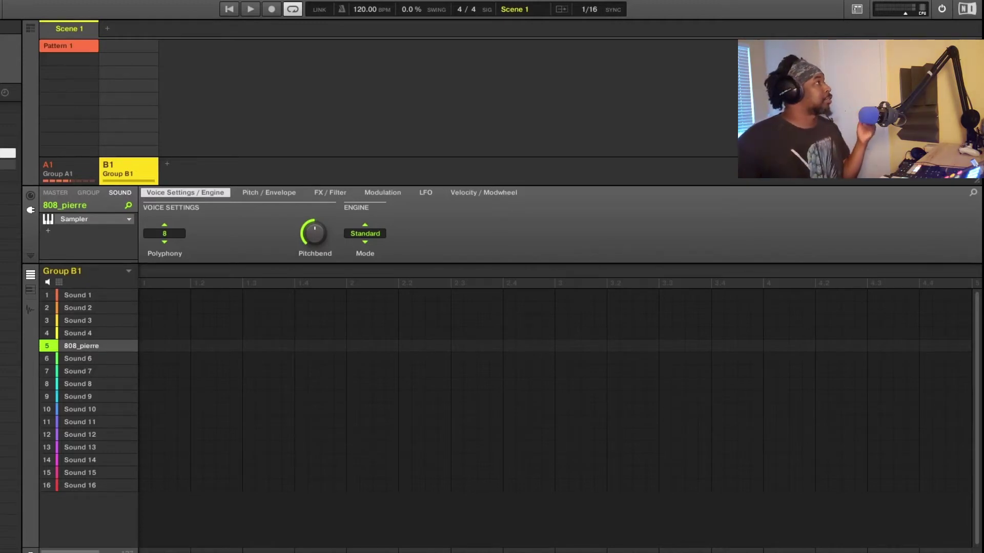
key(Down)
key(Down)
key(Down)
key(Down)
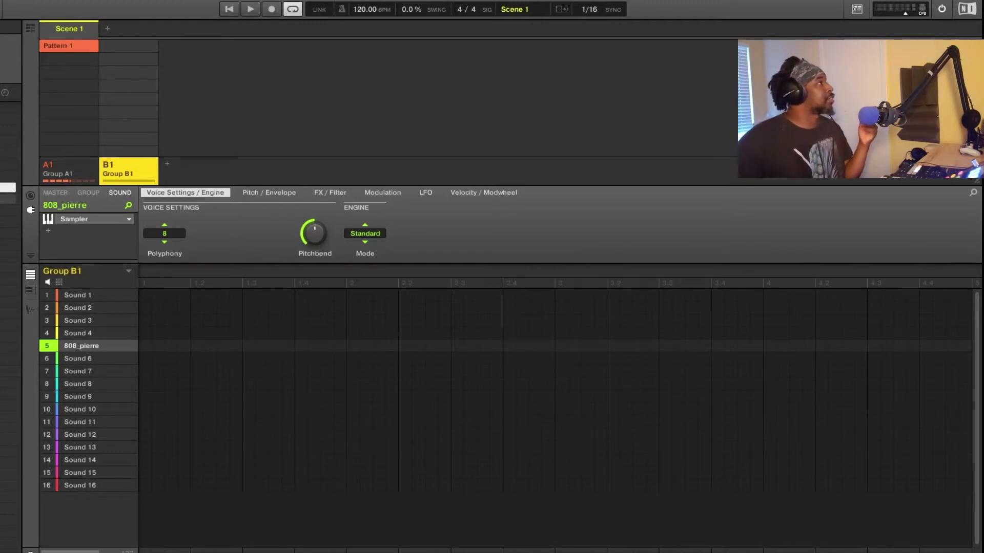
click(8, 210)
click(8, 199)
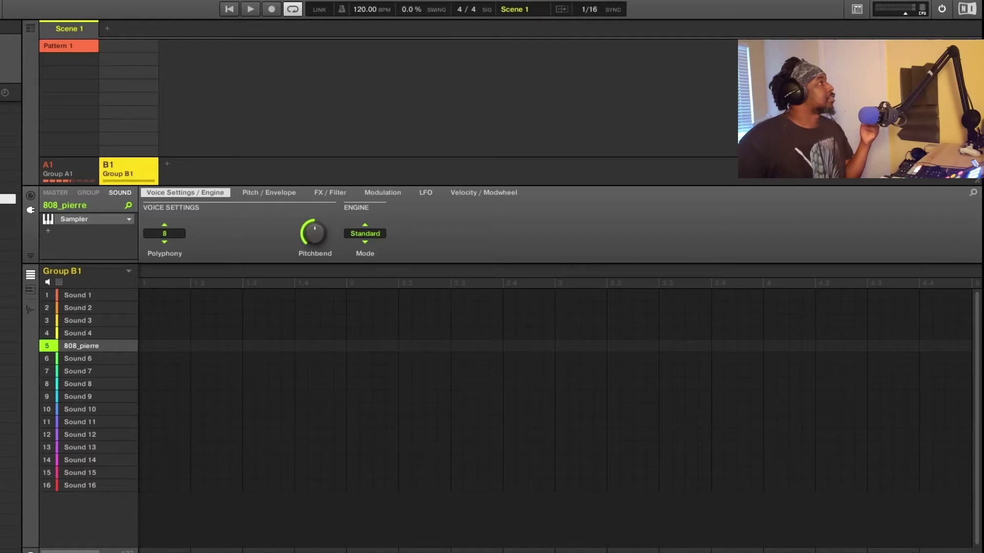
click(7, 210)
click(8, 222)
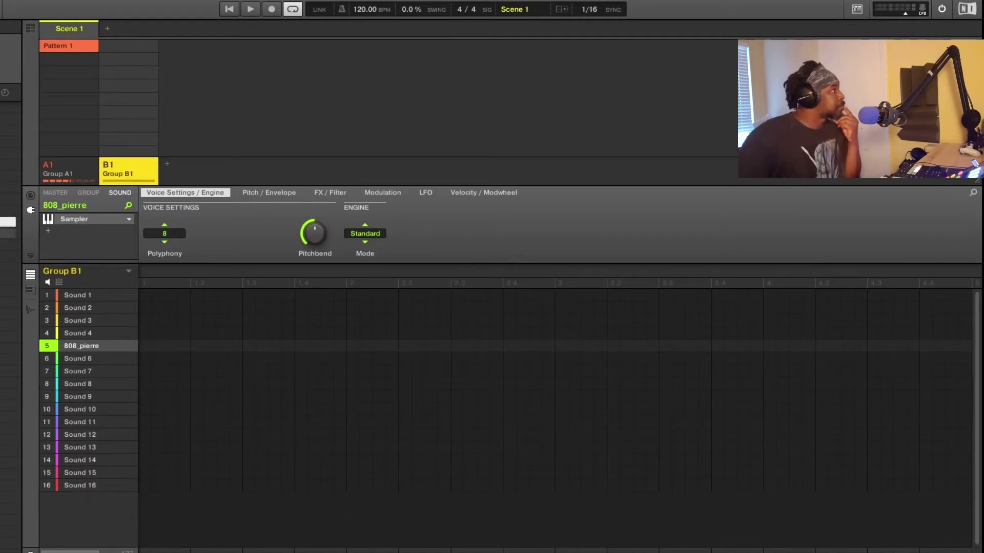
click(8, 233)
click(7, 244)
click(8, 256)
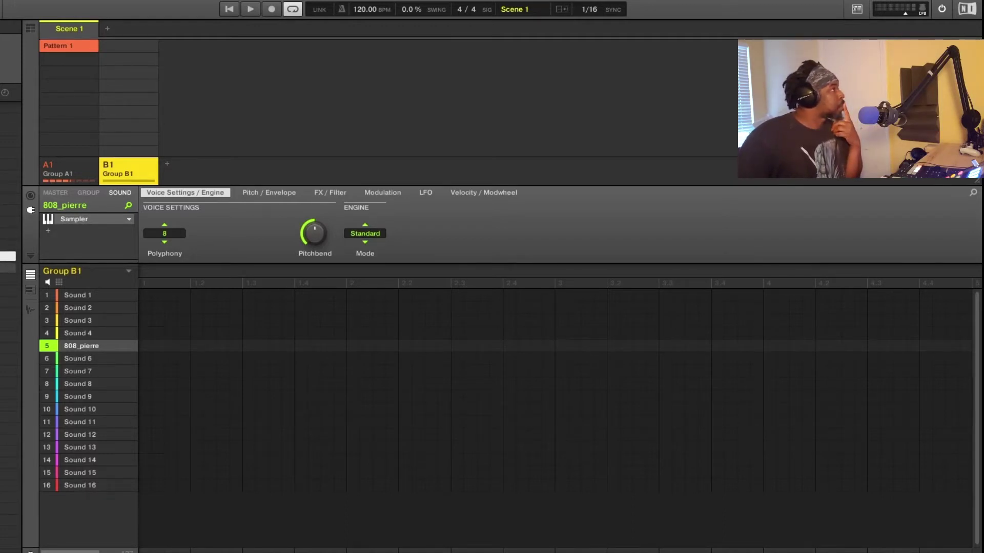
click(7, 268)
click(8, 279)
click(8, 141)
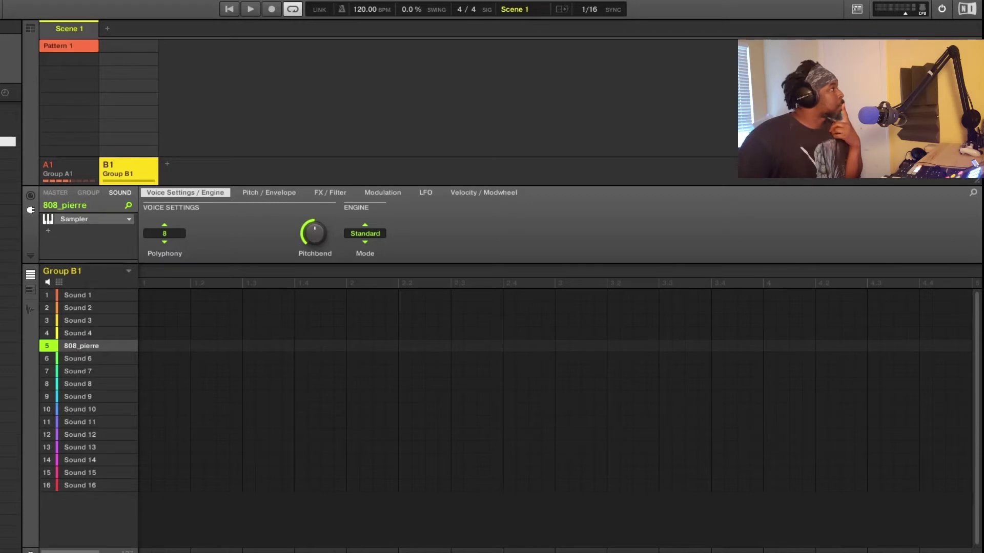
click(7, 130)
click(8, 119)
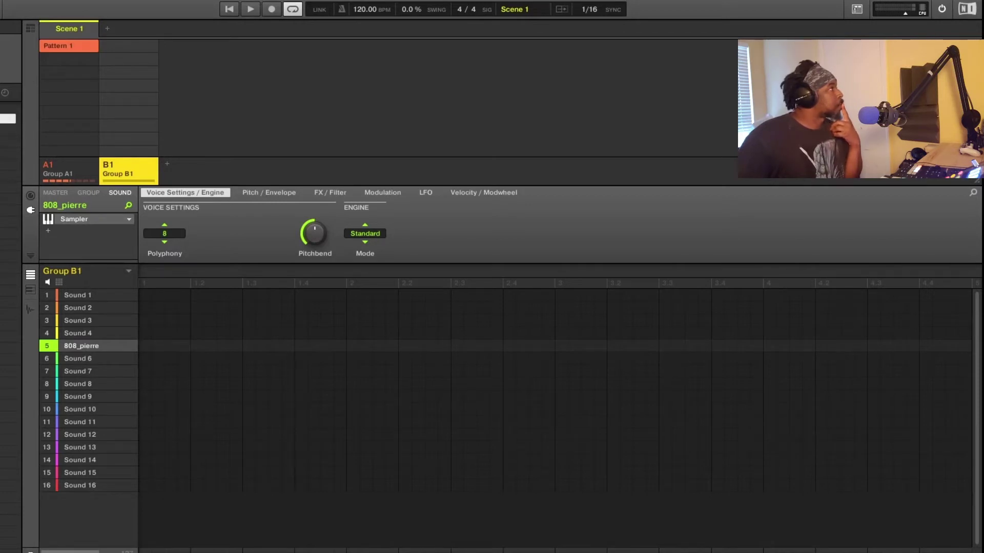
click(7, 142)
click(8, 153)
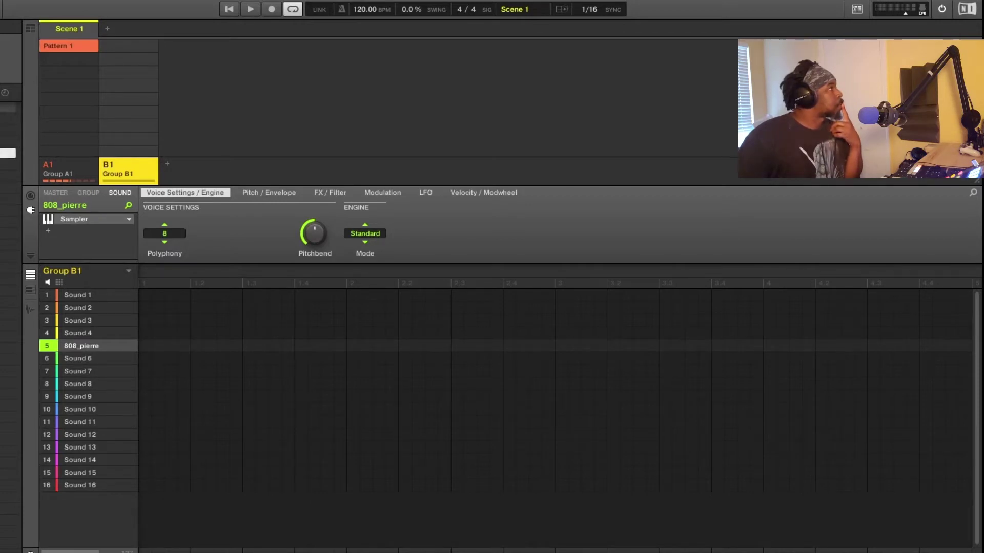
click(7, 107)
click(8, 188)
click(7, 176)
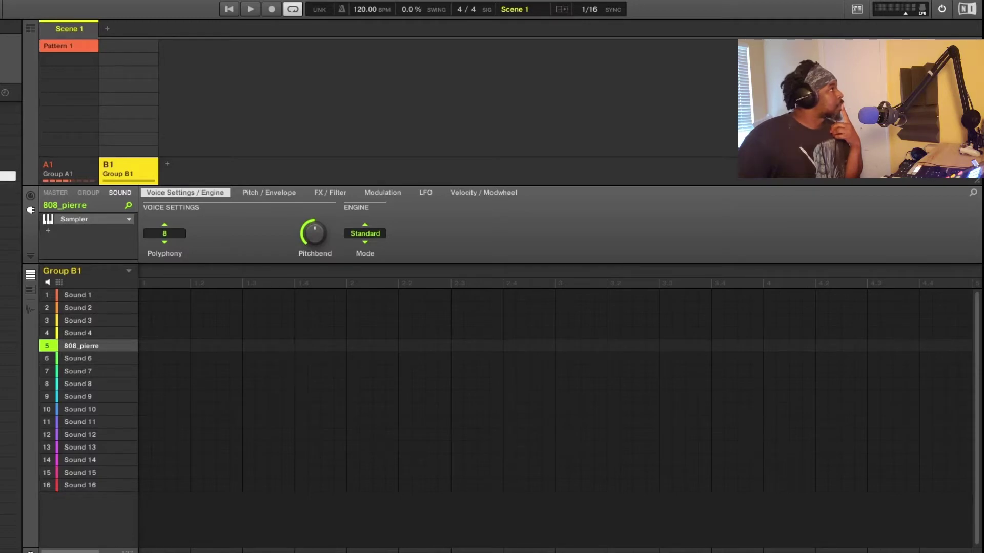
click(8, 199)
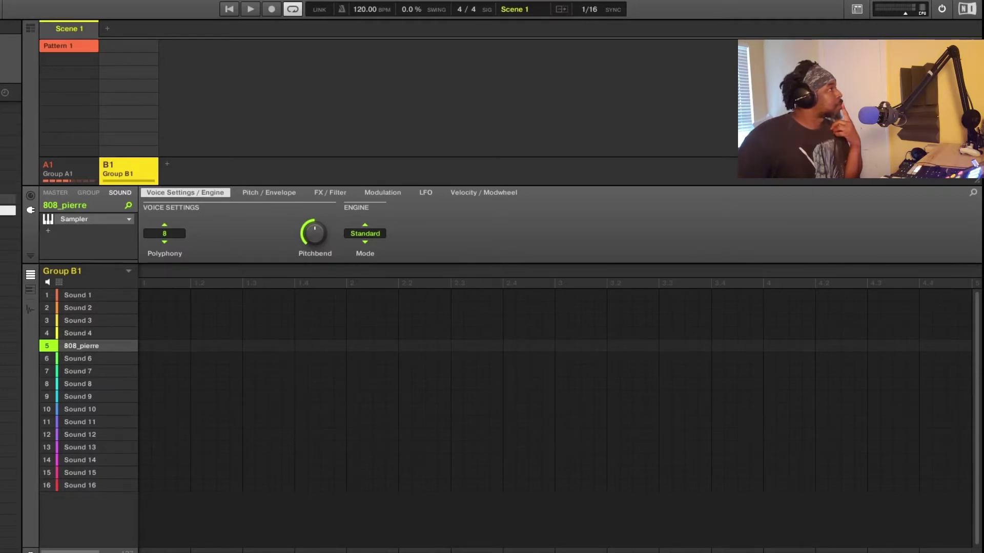
drag(8, 199, 94, 373)
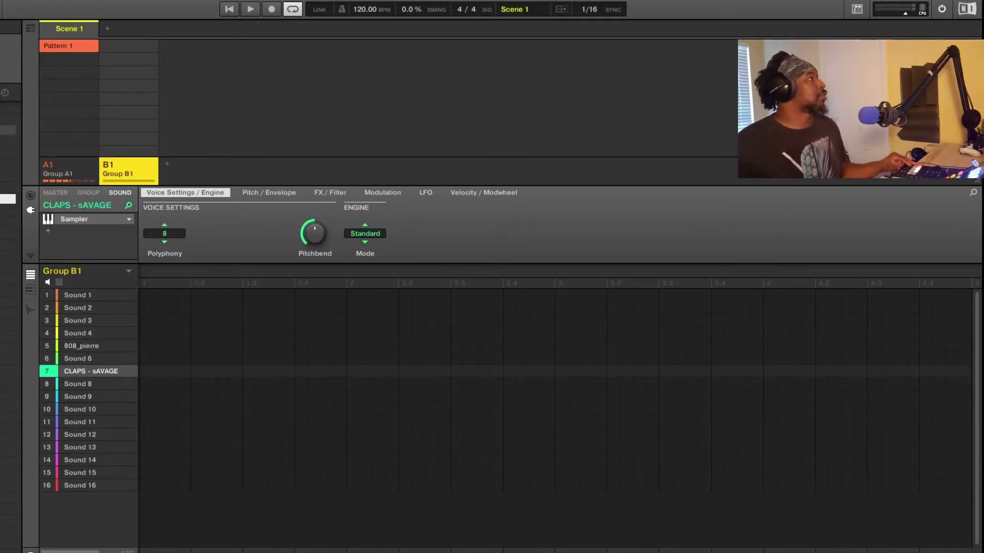
Browse the hi-hat samples and load hATS - nEW wAVE into the Sound 3 slot of Group B1
click(8, 119)
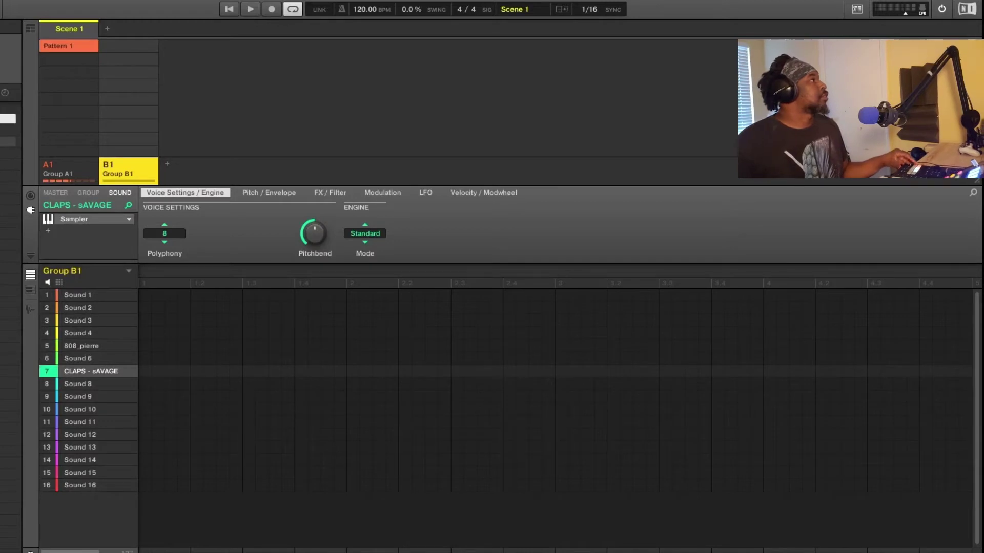
click(8, 187)
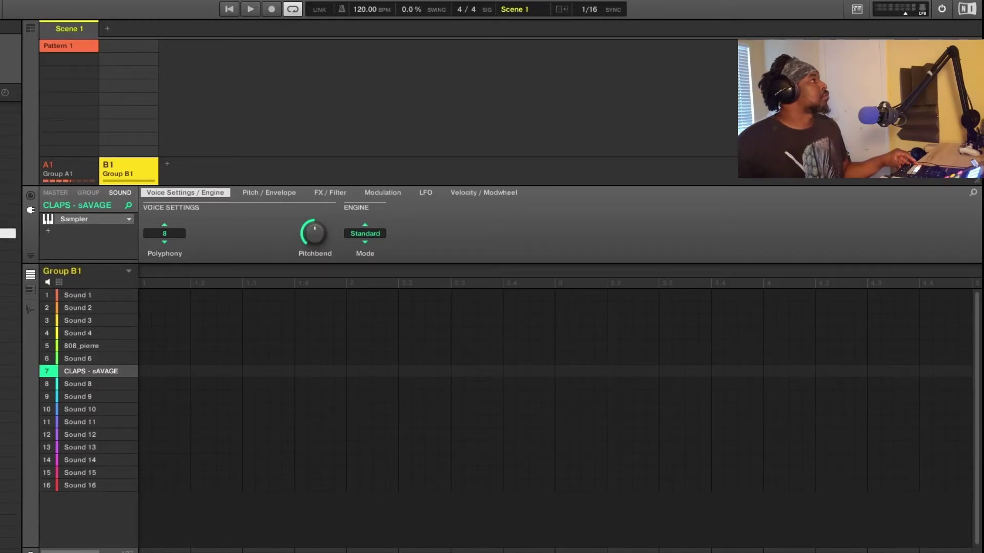
drag(30, 268, 89, 322)
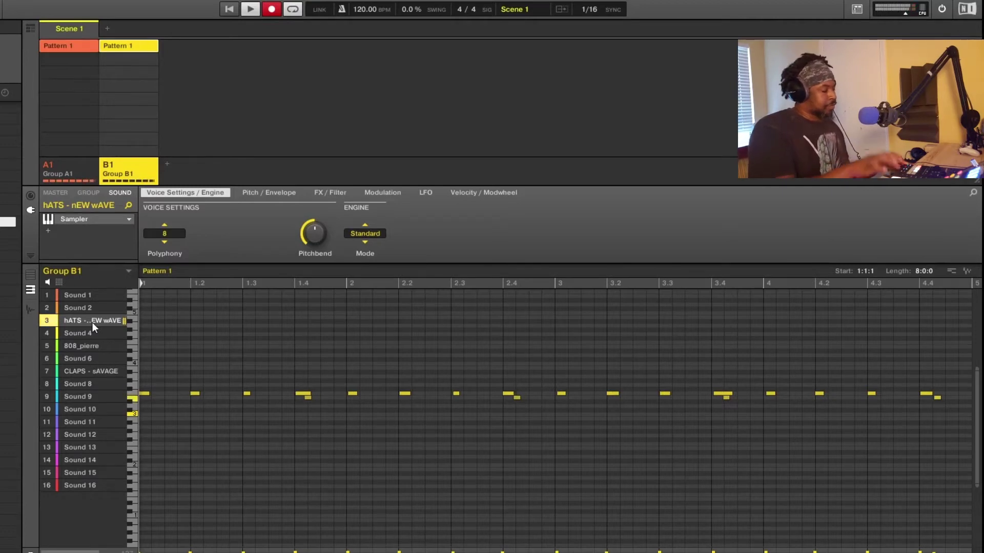
Finish the first hi-hat take and overdub further hATS - nEW wAVE notes at lower and higher pitches in Pattern 1
key(r)
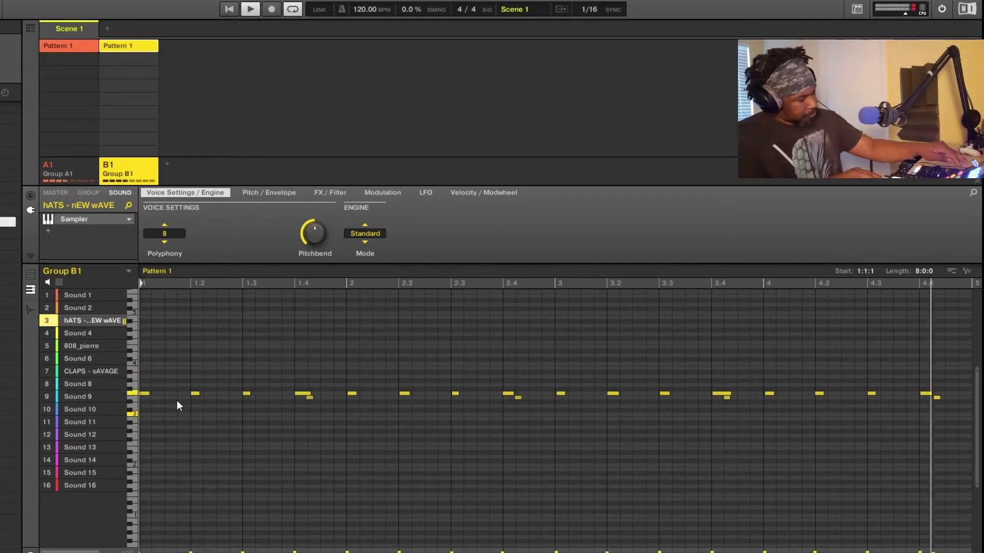
key(space)
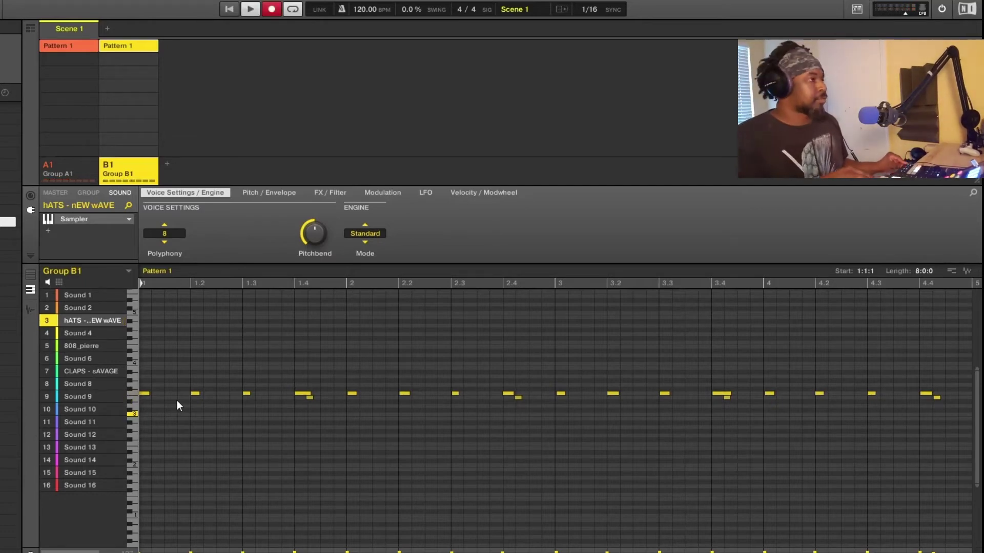
key(space)
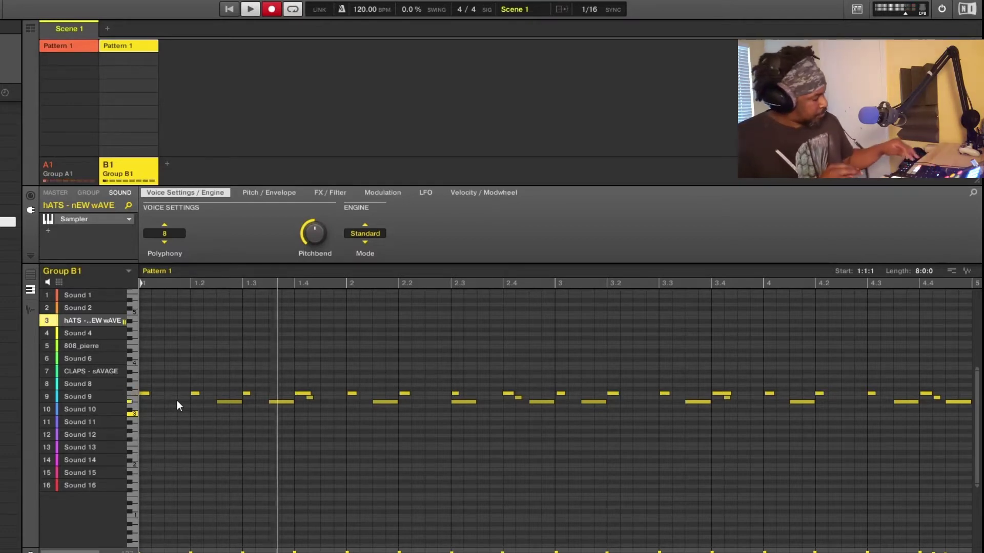
key(ctrl+space)
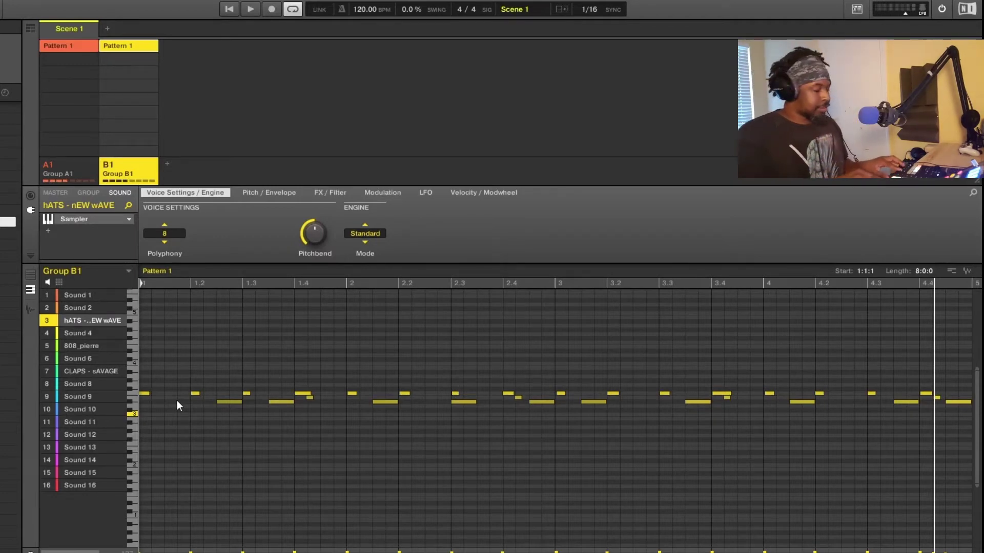
key(ctrl+space)
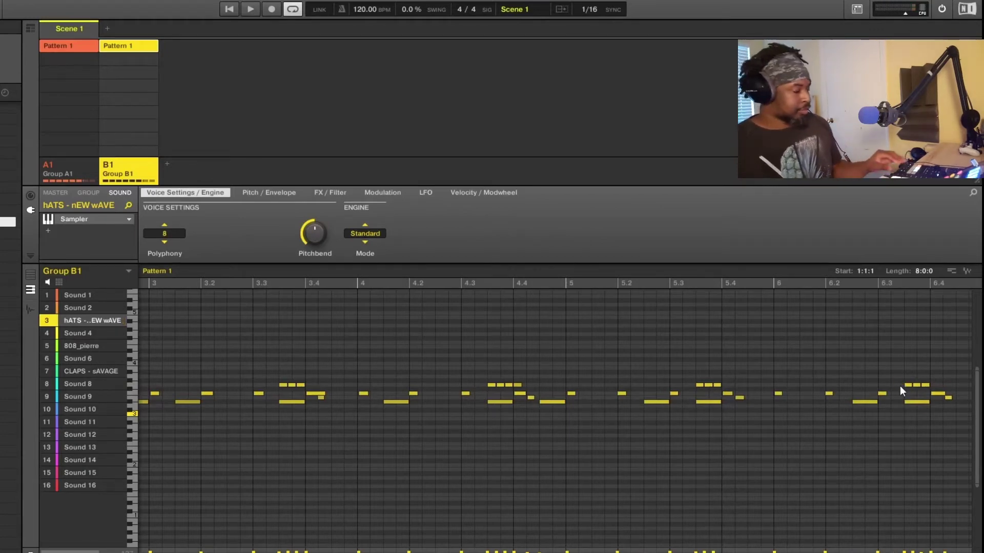
Play back the hi-hat pattern from bar 5 to check the recorded notes
click(565, 283)
key(space)
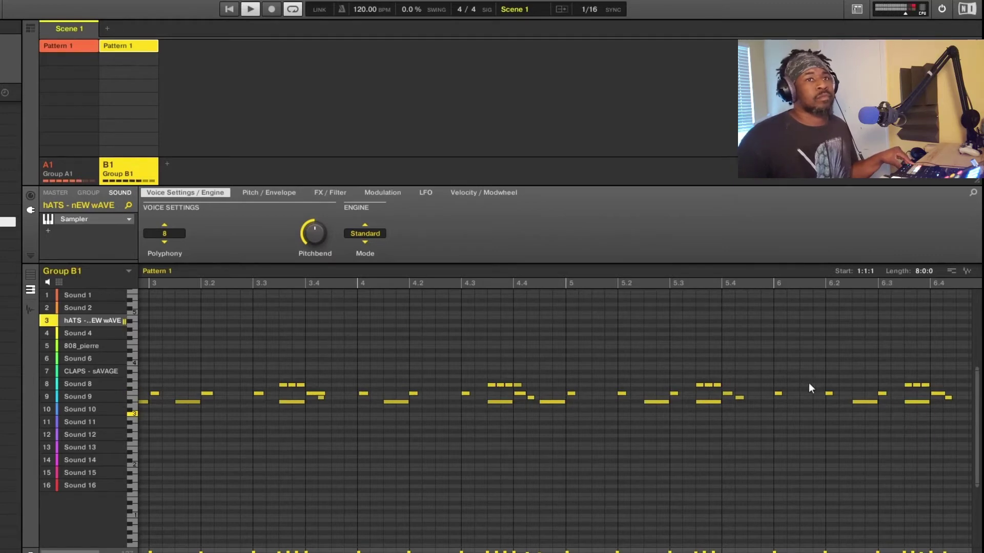
key(space)
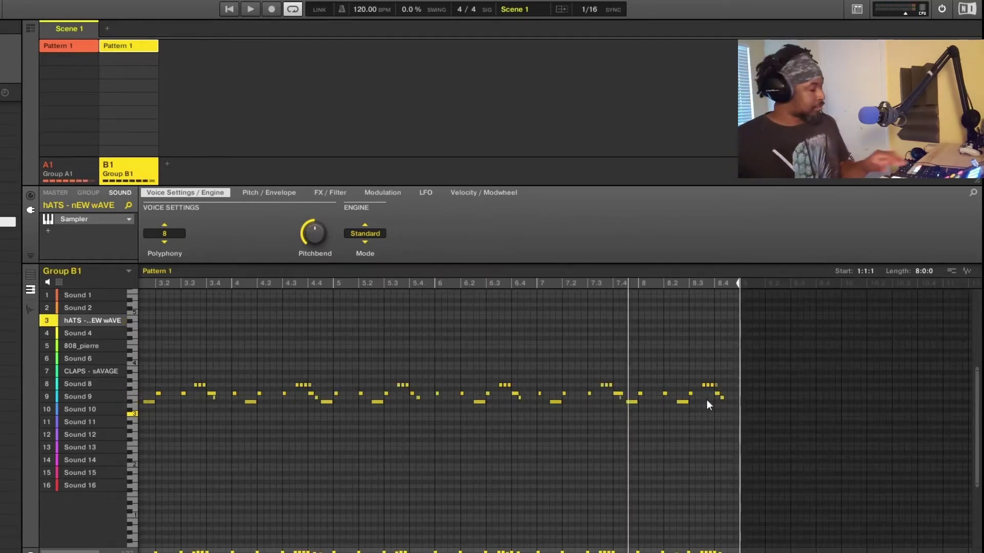
Play back the full hi-hat pattern, load Kick_05 into the Sound 1 slot, and audition it against the loop with all group sounds shown
key(space)
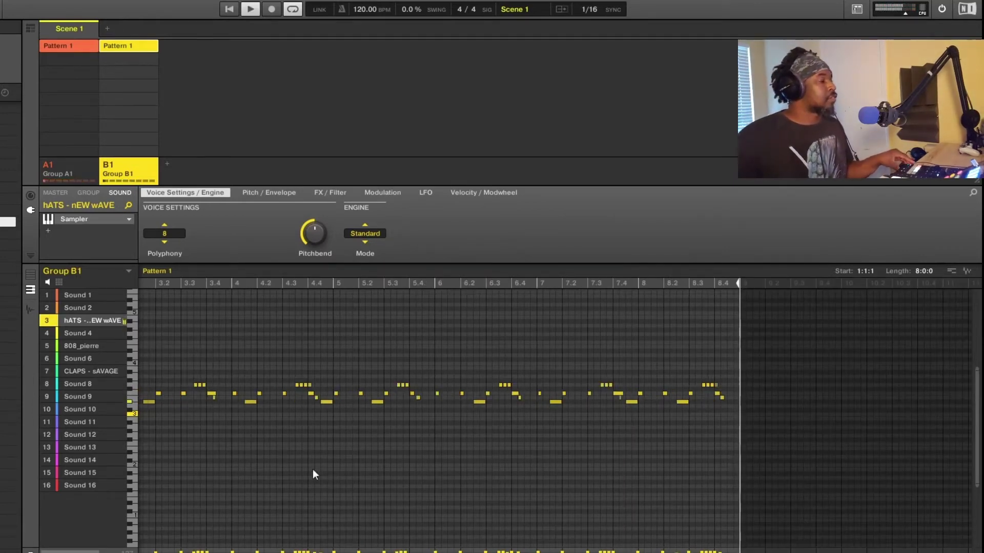
scroll(553, 415, left, 4)
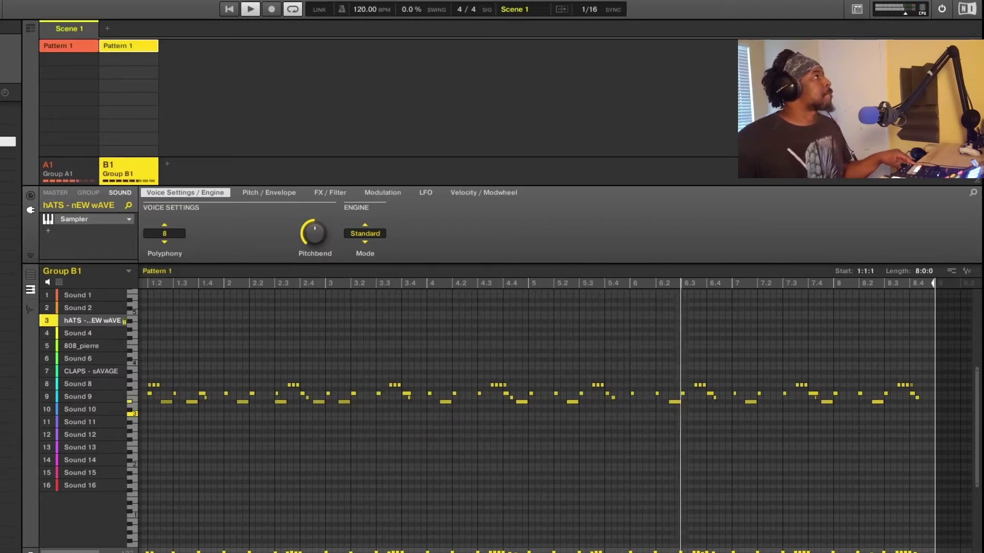
key(space)
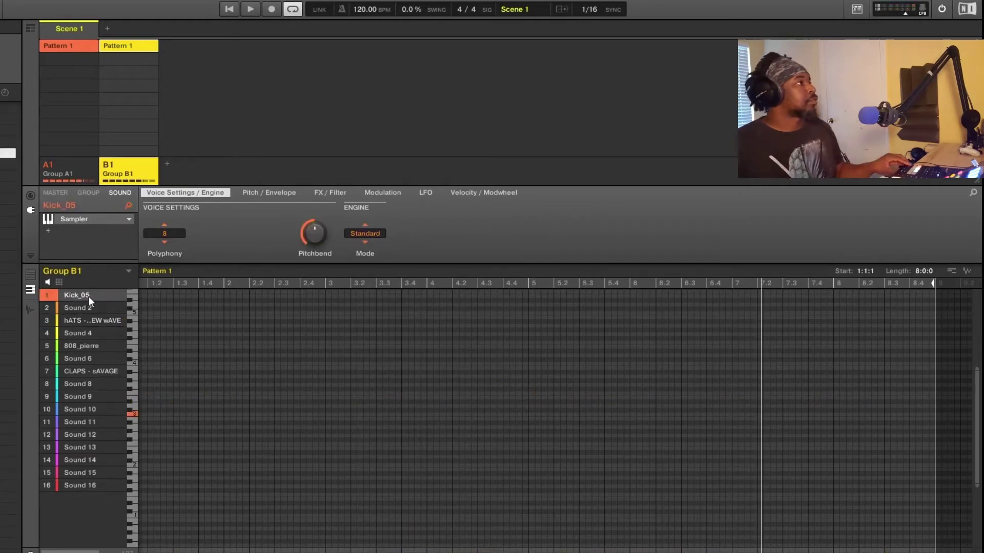
key(space)
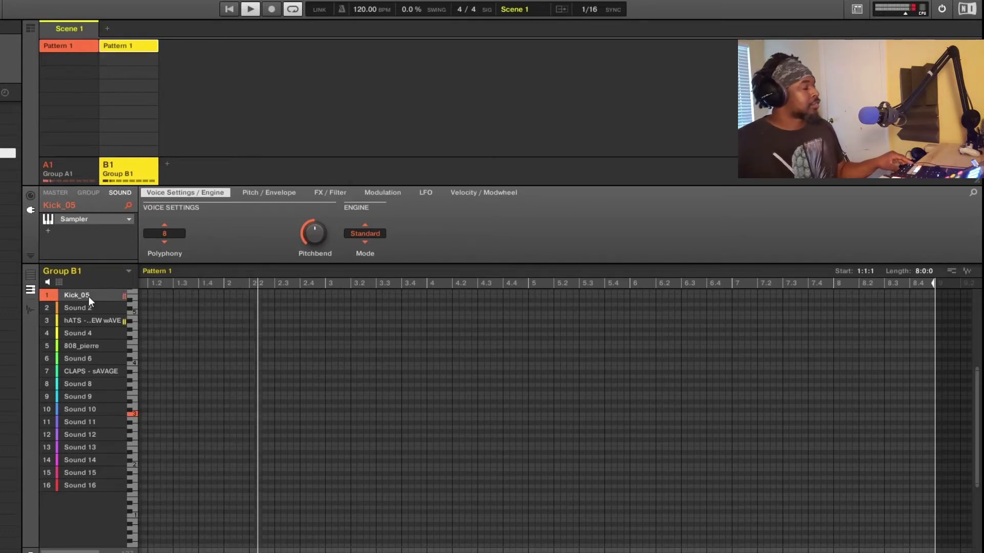
key(k)
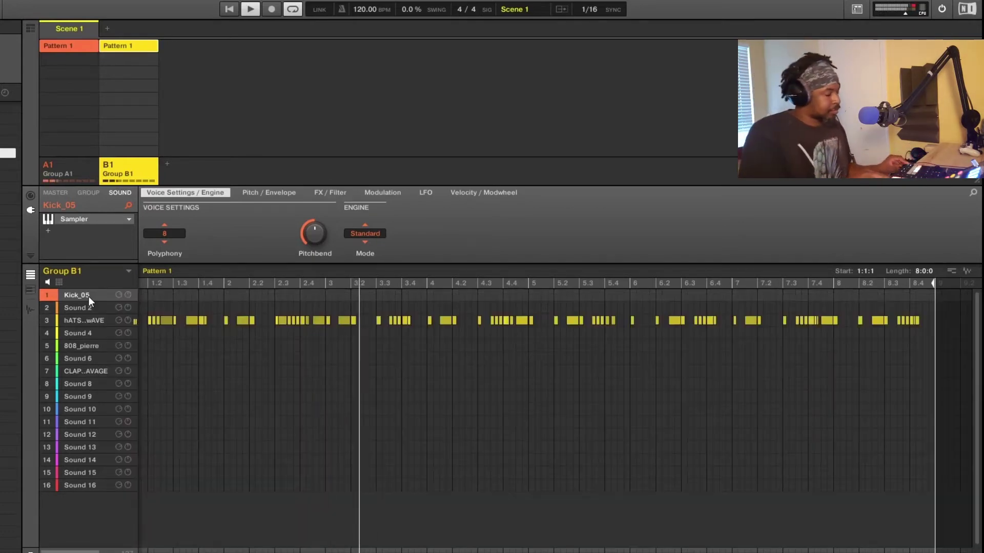
Record CLAPS - sAVAGE hits on beat 3 of each of the eight bars in Pattern 1
key(g)
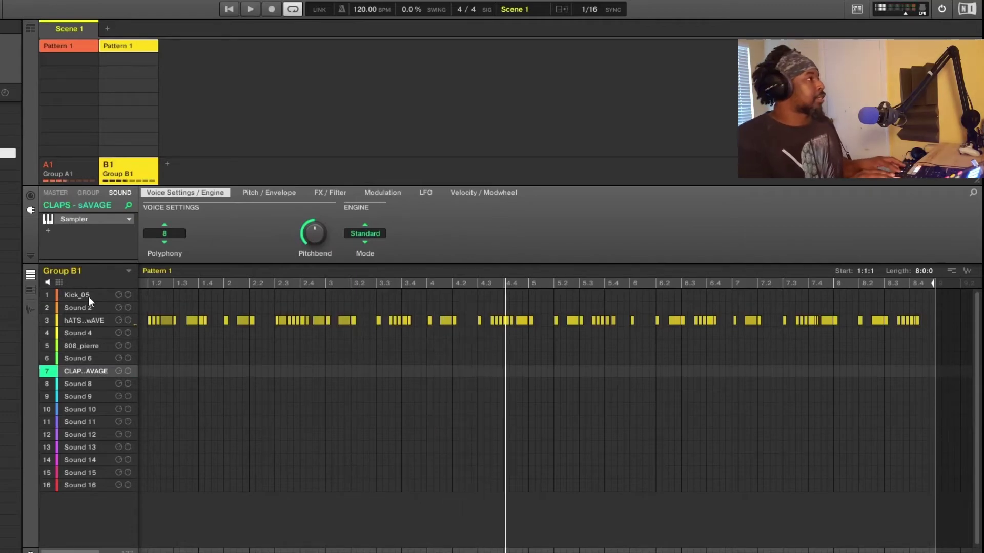
key(ctrl+space)
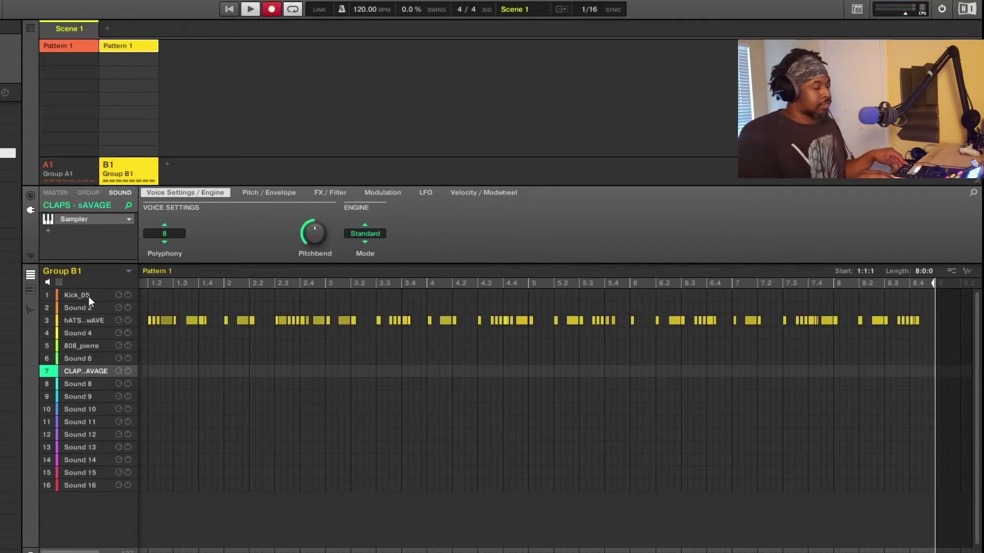
key(g)
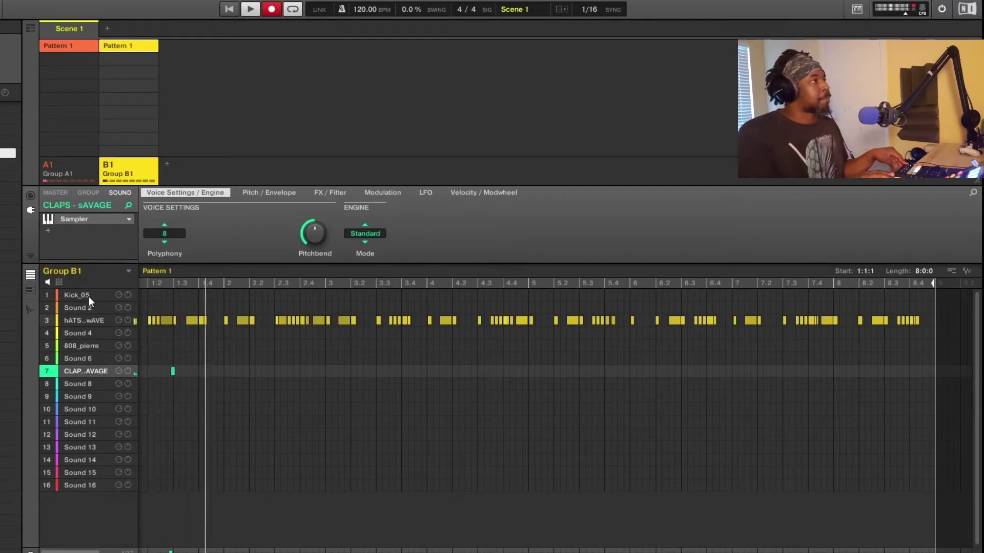
key(g)
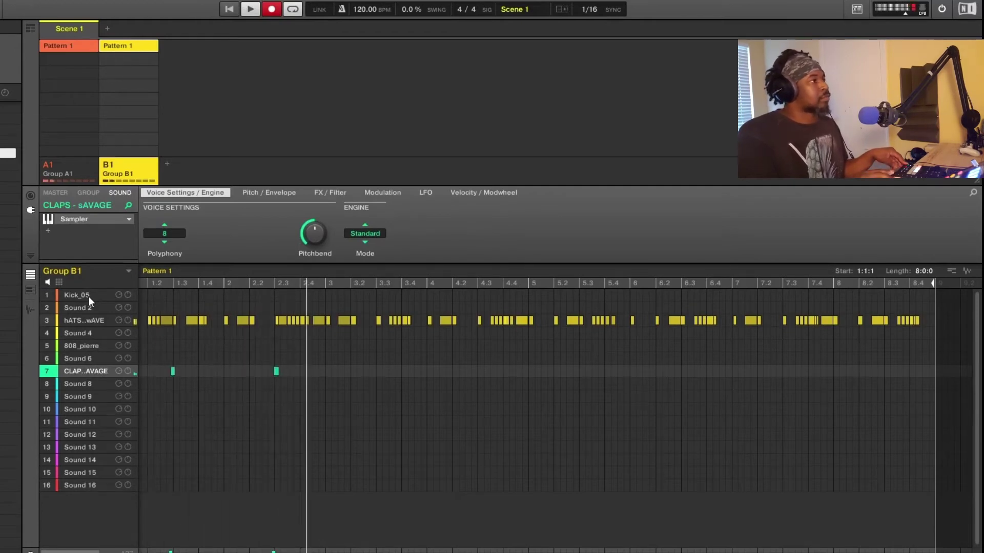
key(g)
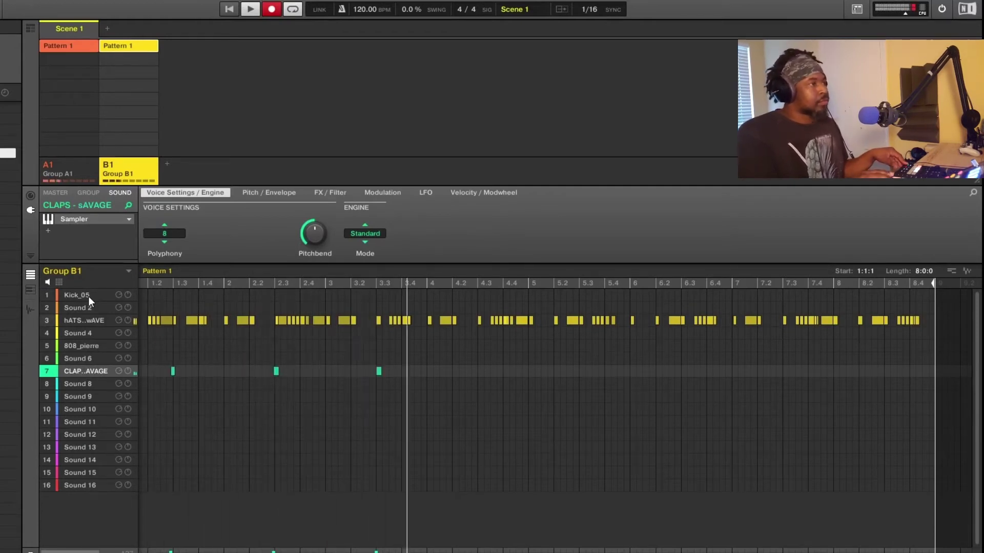
key(g)
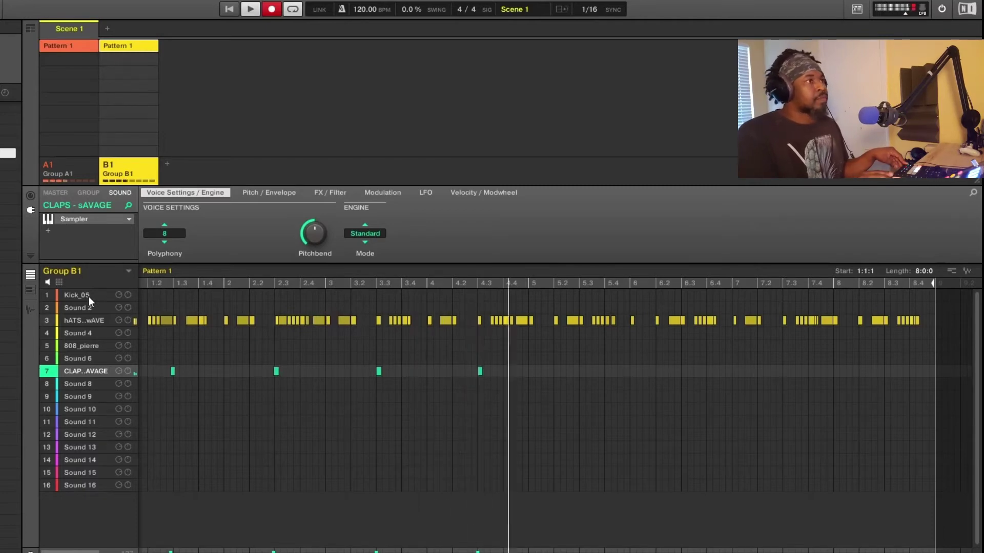
key(g)
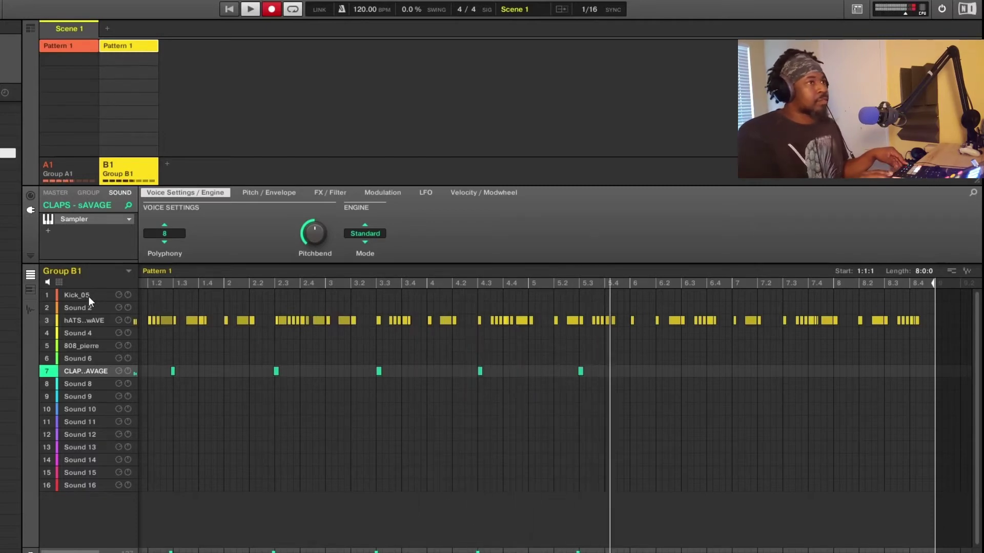
key(g)
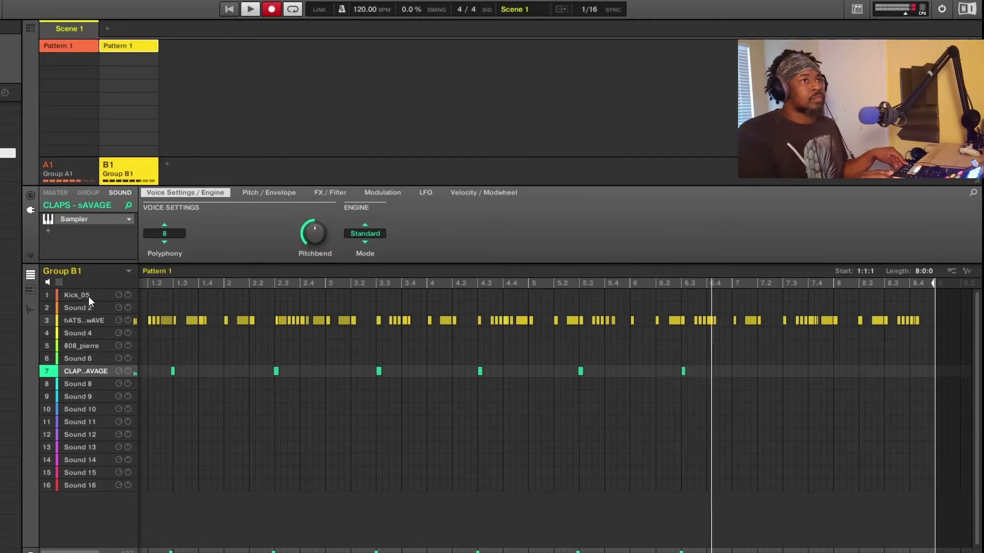
key(g)
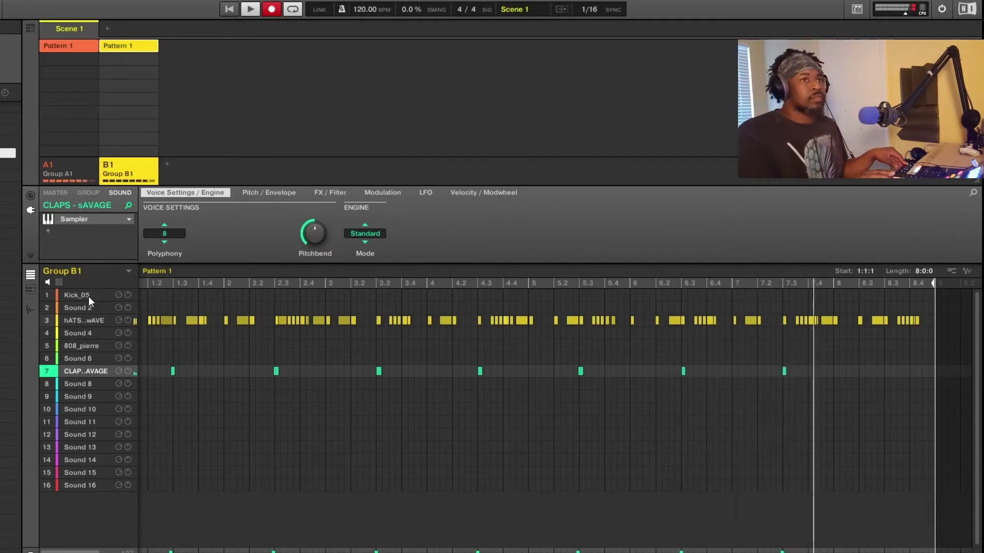
key(g)
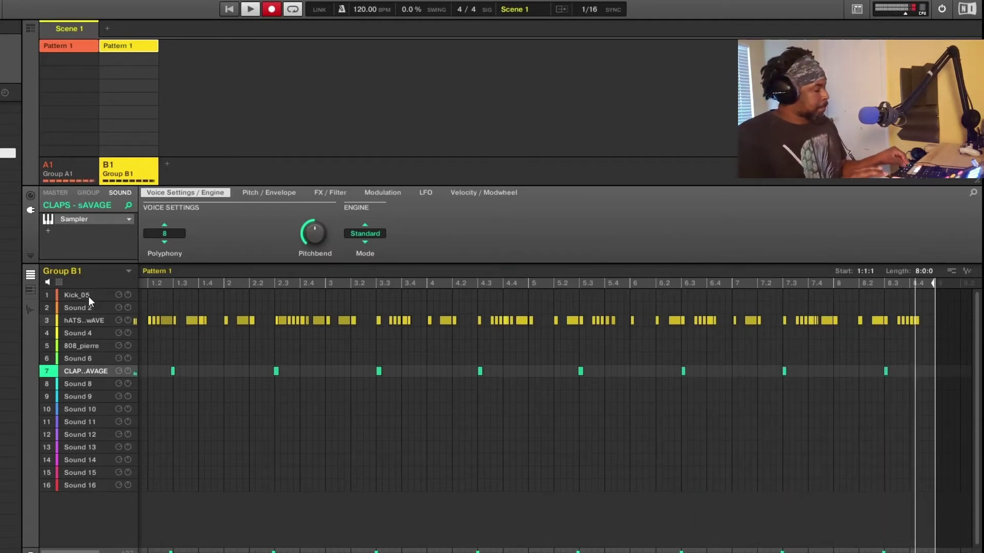
key(ctrl+space)
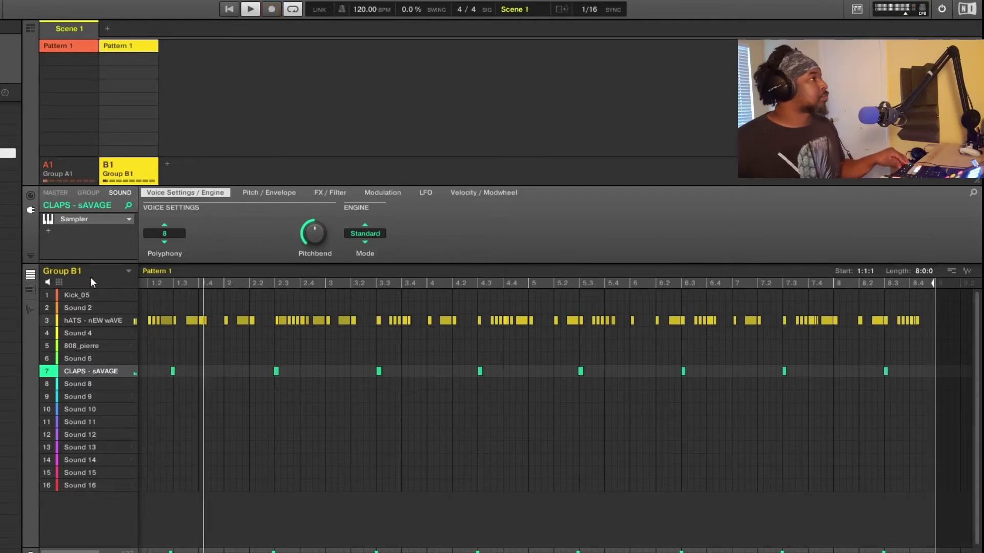
Align the first clap note to beat 1.3 and snap the remaining CLAPS - sAVAGE notes to the grid
key(space)
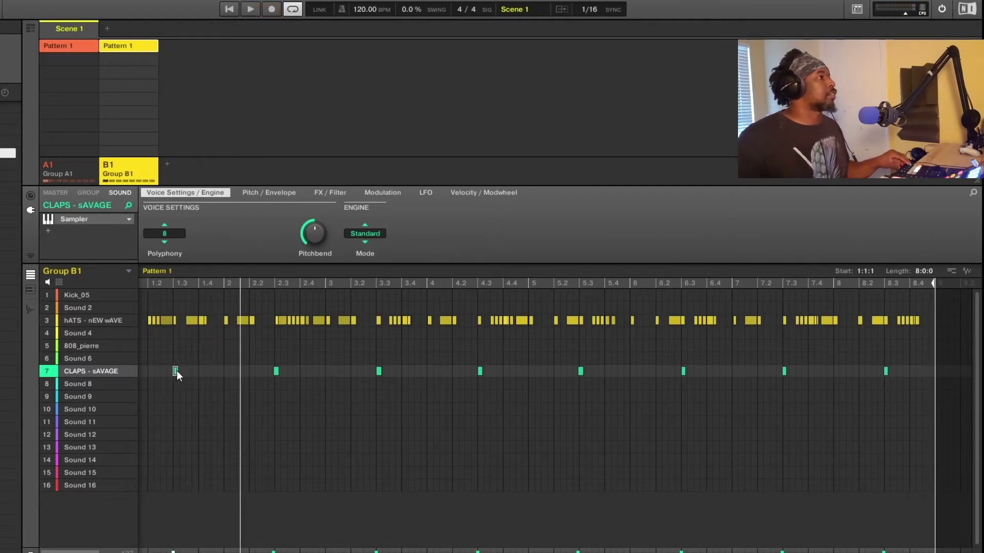
key(space)
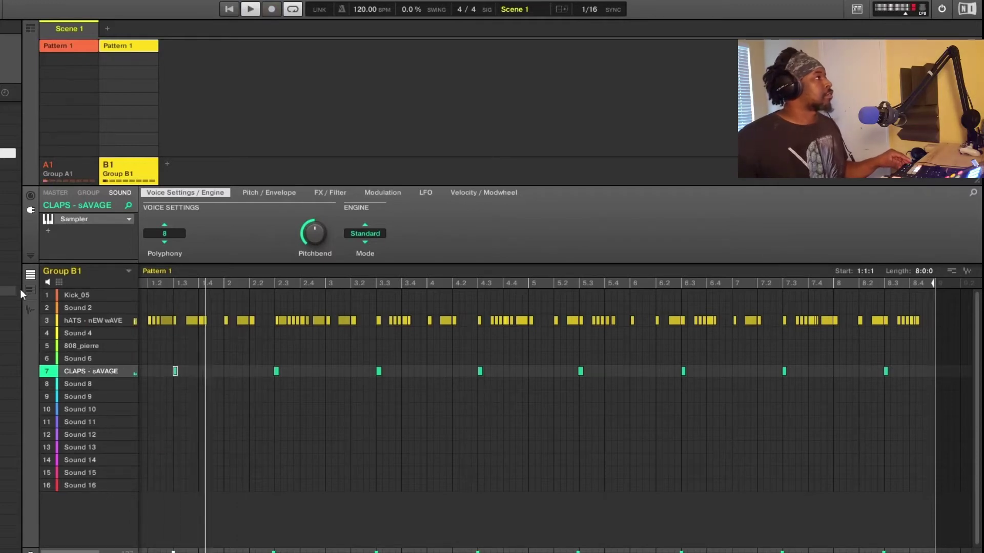
click(24, 288)
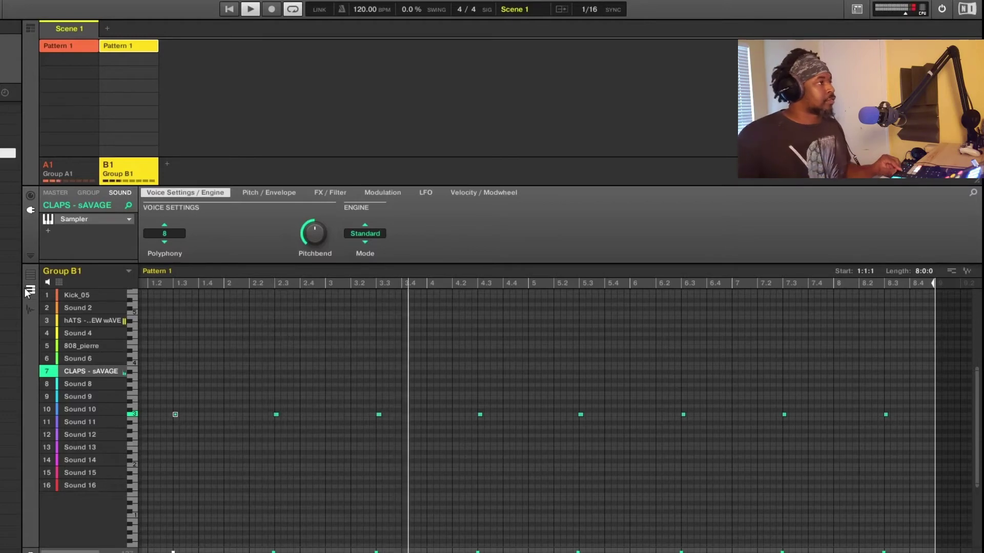
click(251, 361)
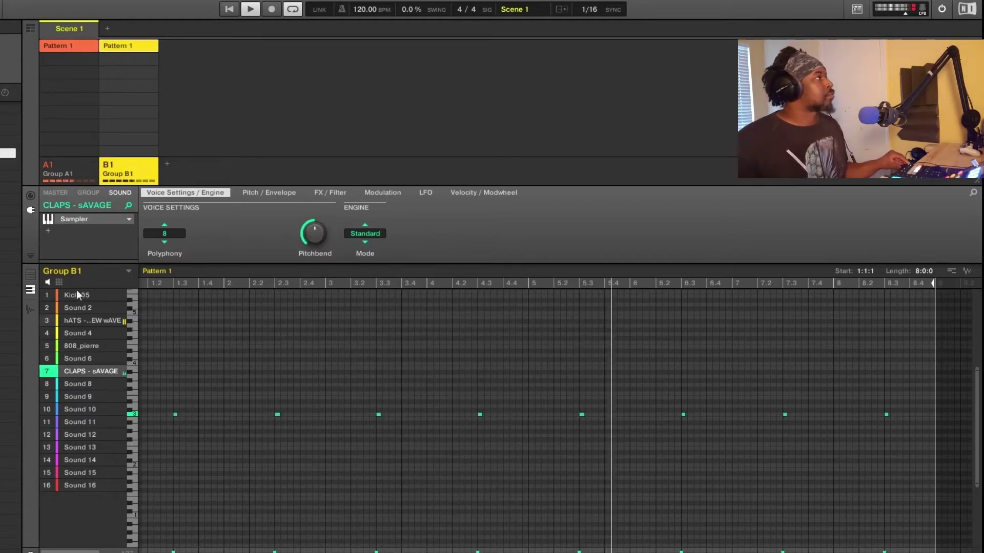
Set the polyphony of the 808_pierre sound to 1
click(77, 346)
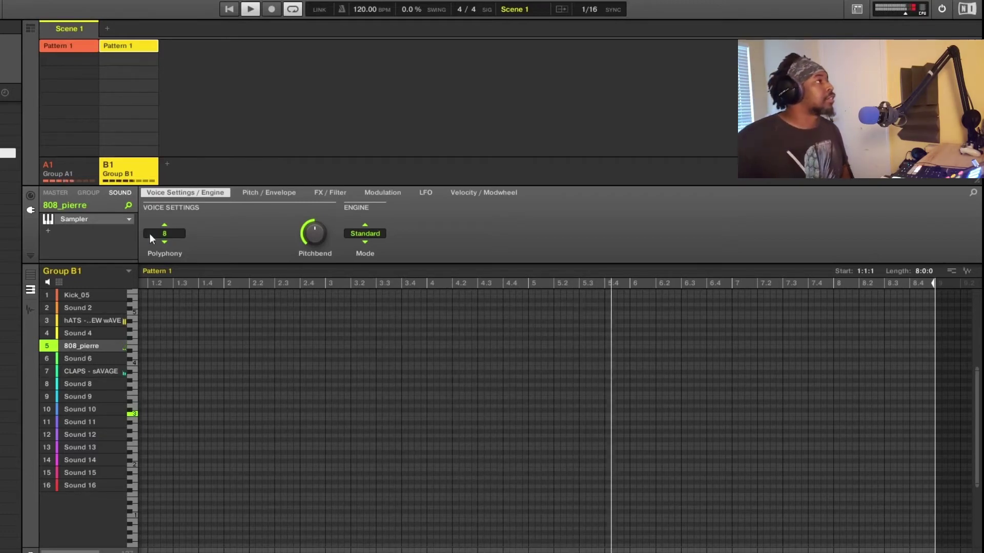
click(177, 233)
click(164, 266)
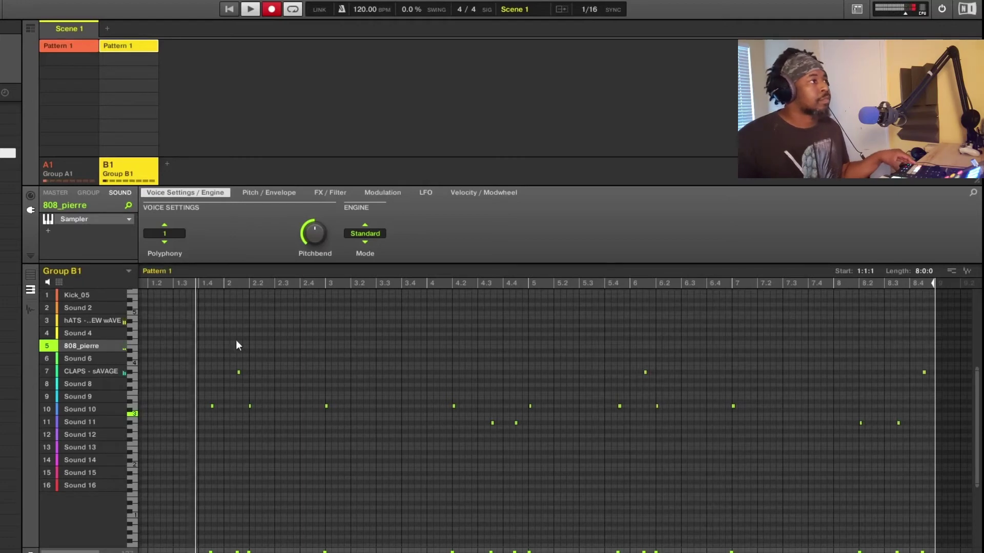
Finish the 808_pierre take, add a note at bar 8 on the main bass pitch, and move it to beat 7.4
click(270, 10)
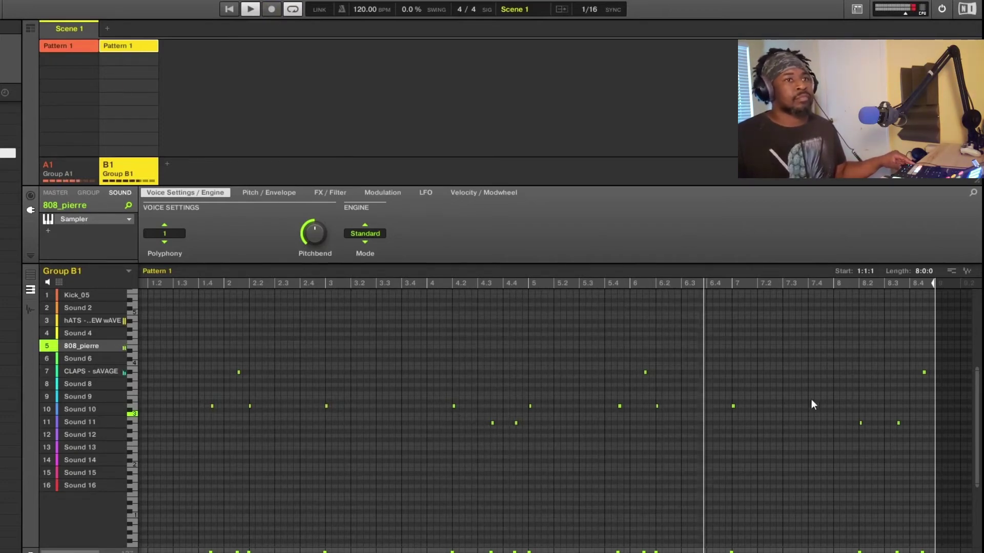
click(835, 405)
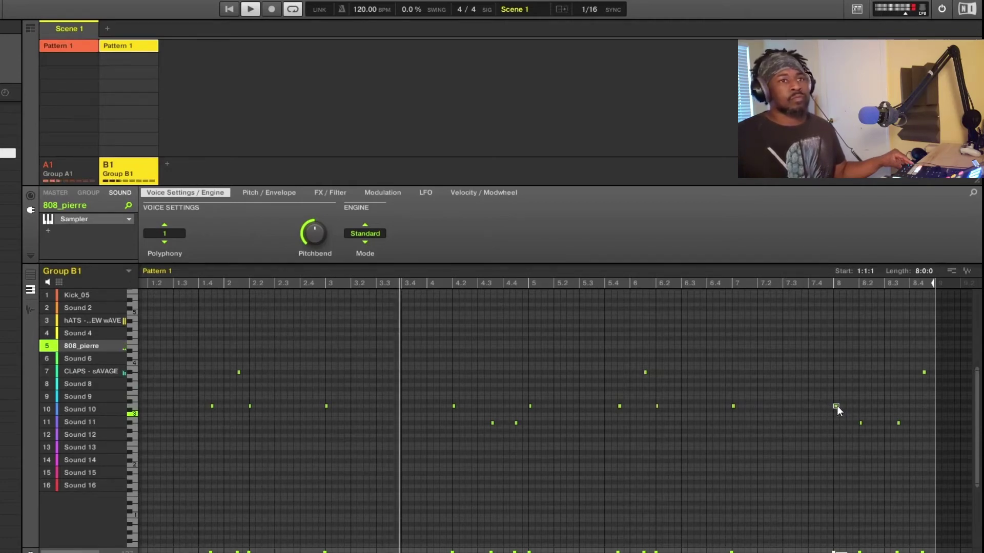
drag(836, 406, 809, 404)
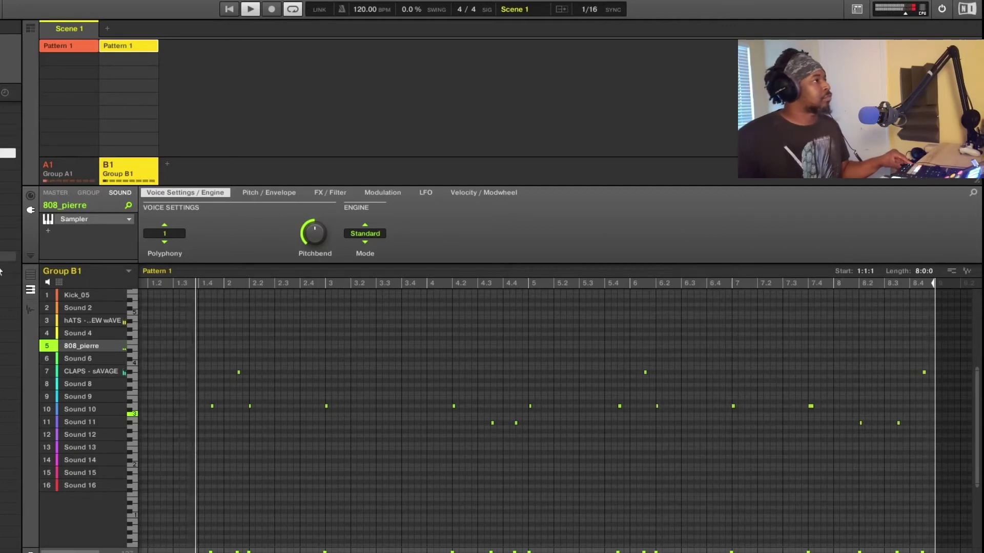
Show all sounds of Group B1 and play back the hi-hats, 808 and claps together
key(space)
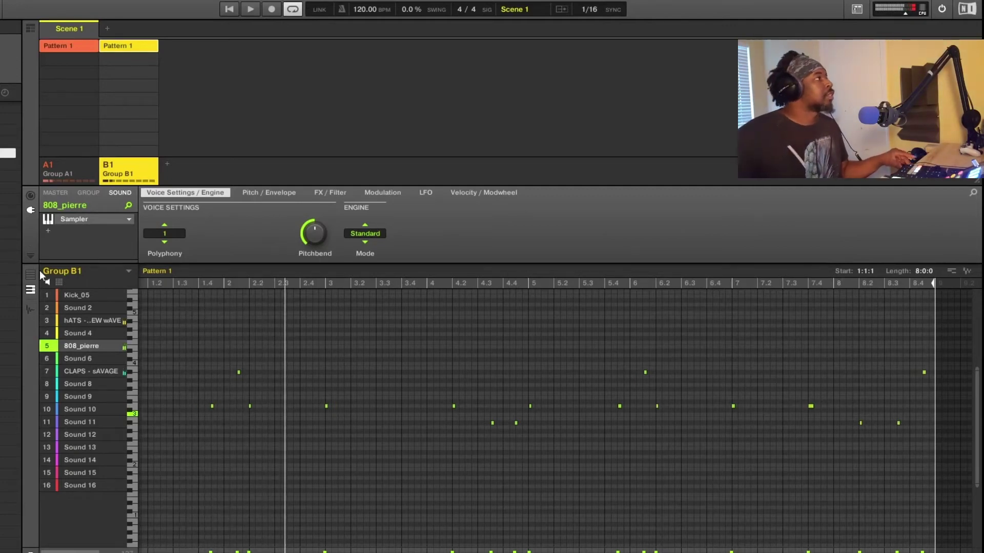
click(34, 274)
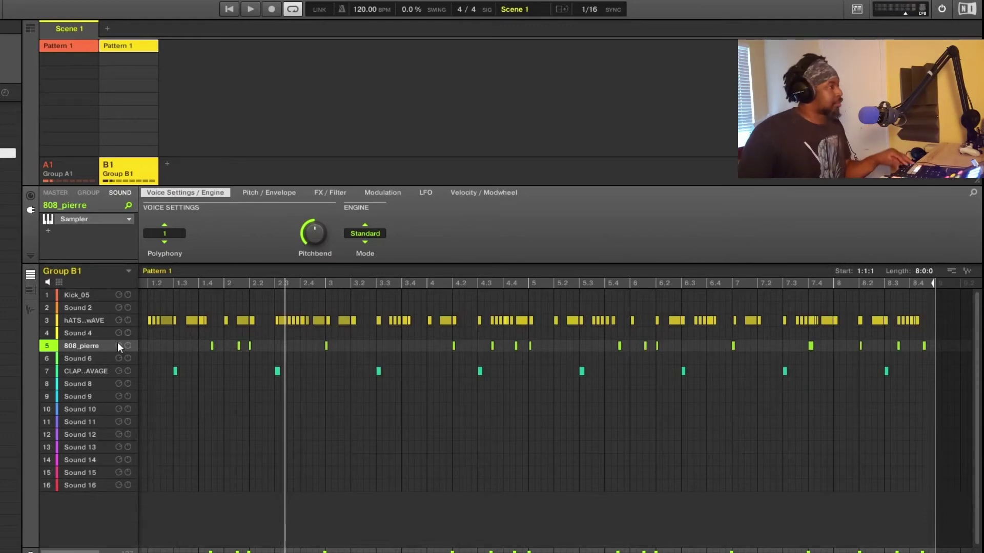
key(space)
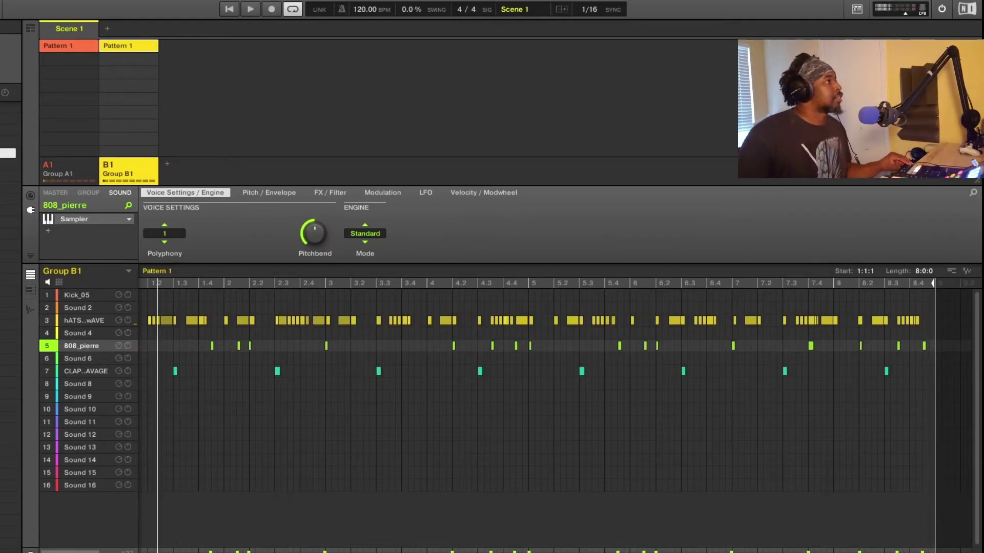
key(space)
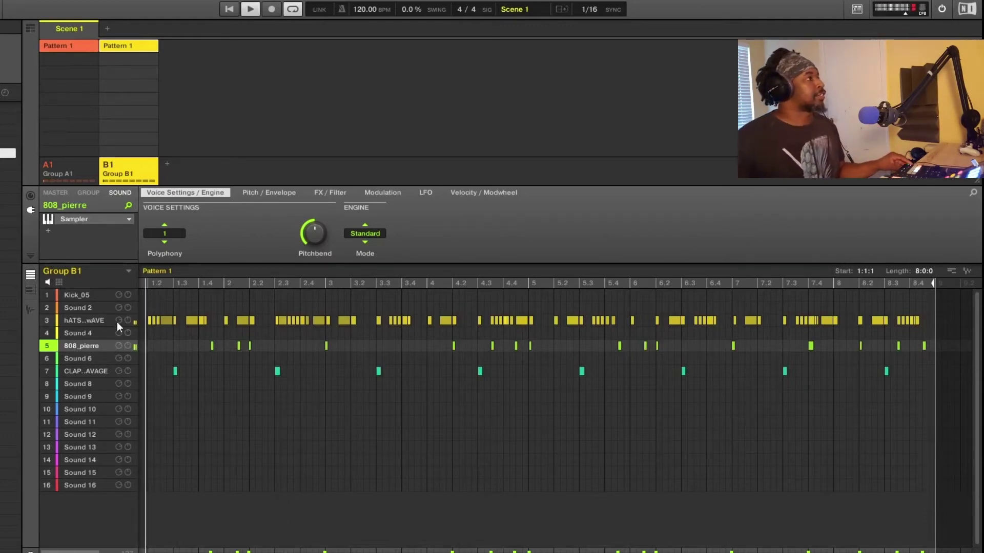
Replace the Sound 1 kick with Kick (BeefFlavor) and record kick hits in Pattern 1 that follow the 808_pierre rhythm
click(83, 300)
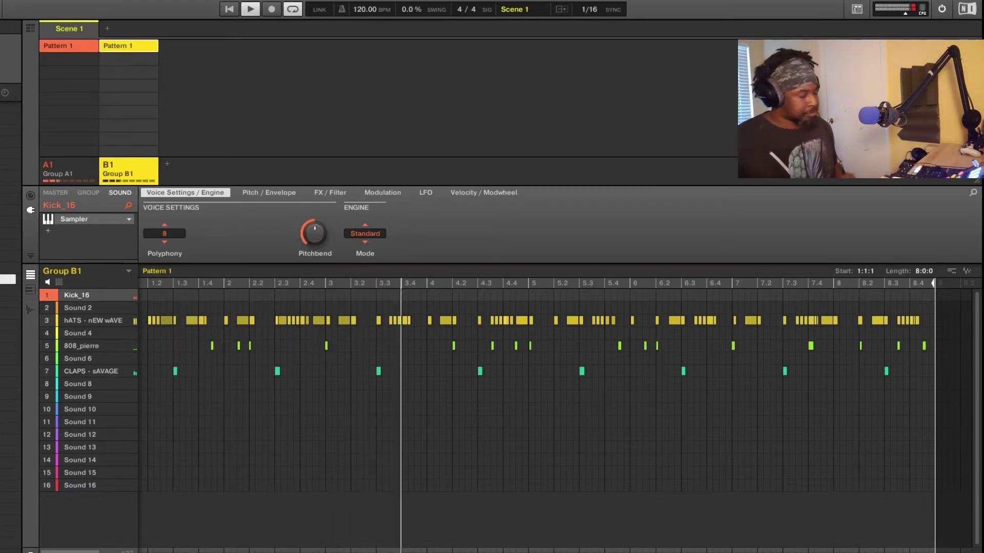
key(space)
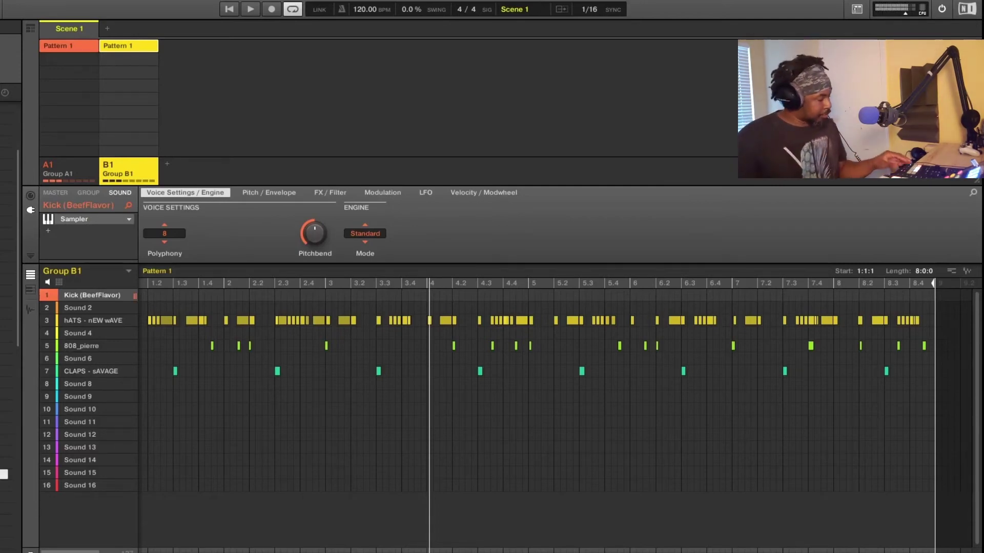
key(r)
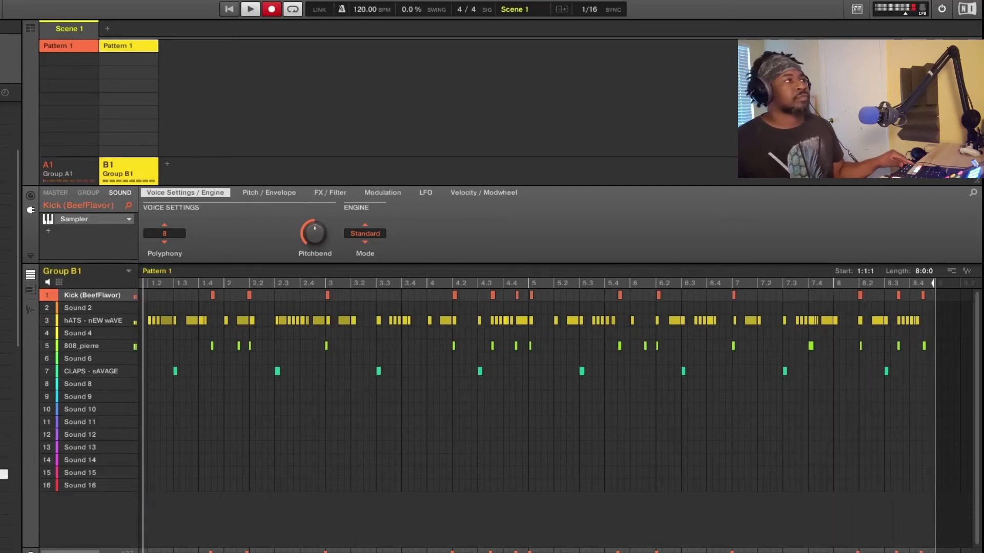
Snap the recorded Kick (BeefFlavor) notes to the grid and play back the complete drum pattern with all group sounds shown
click(33, 290)
key(space)
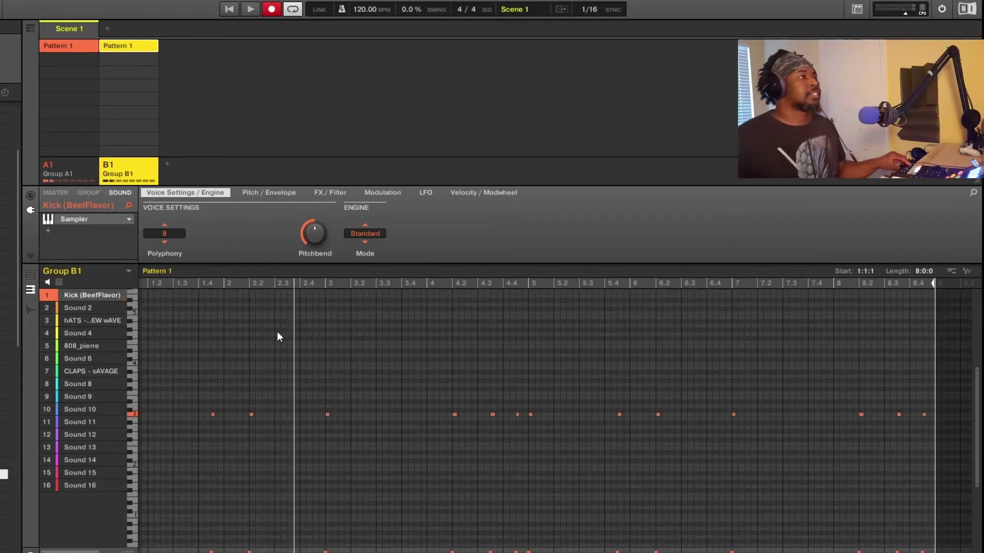
key(space)
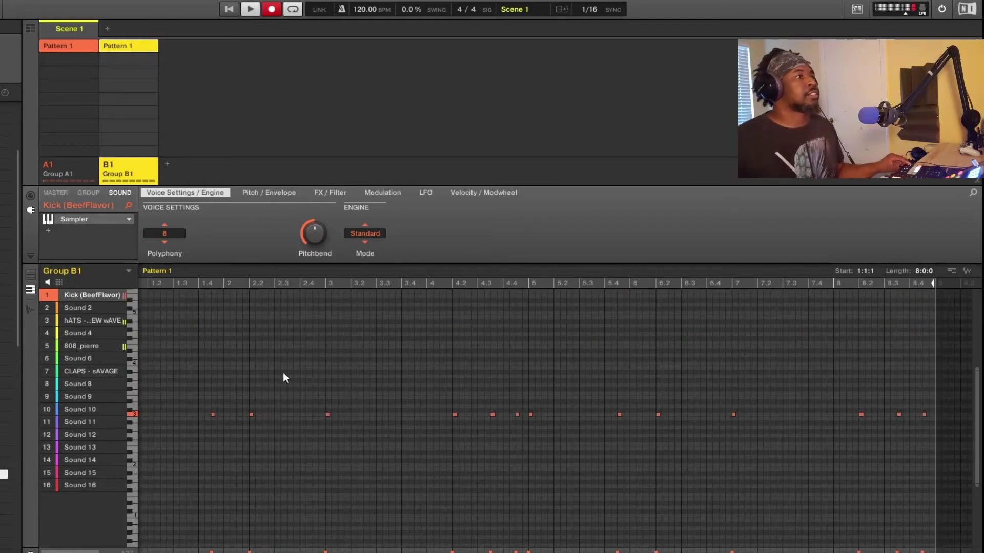
click(30, 275)
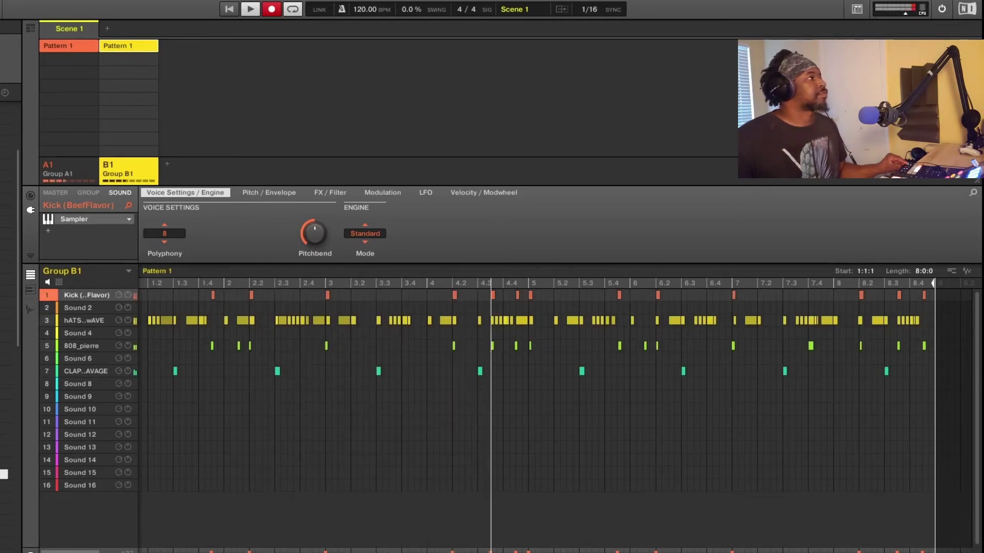
Play back the drum pattern with 808_pierre muted to hear the kick alone, and unmute 808_pierre during playback
key(space)
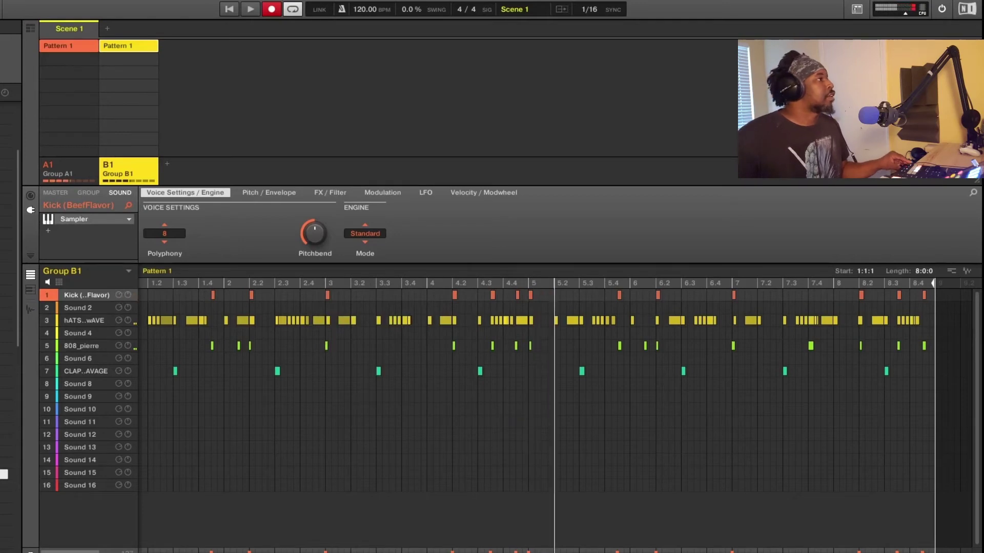
click(47, 346)
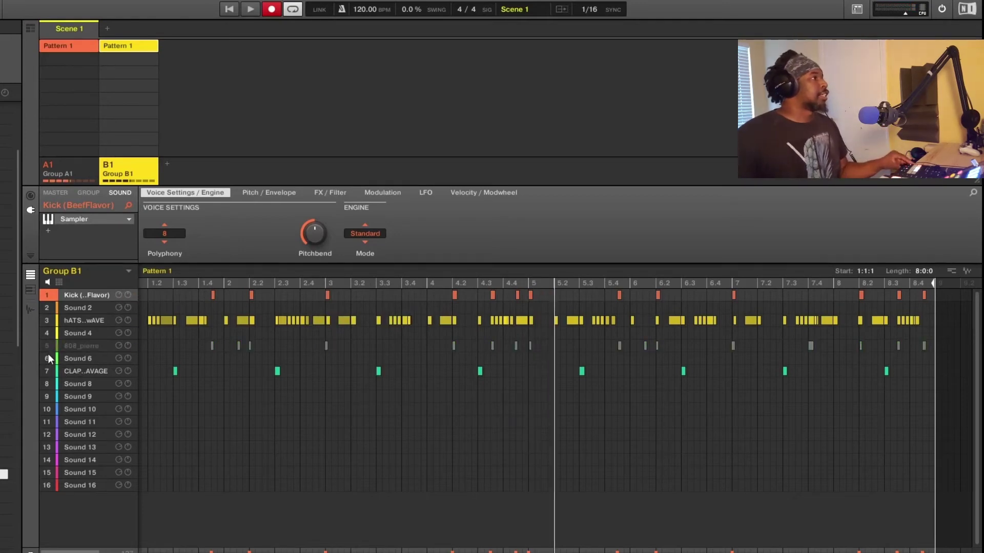
key(space)
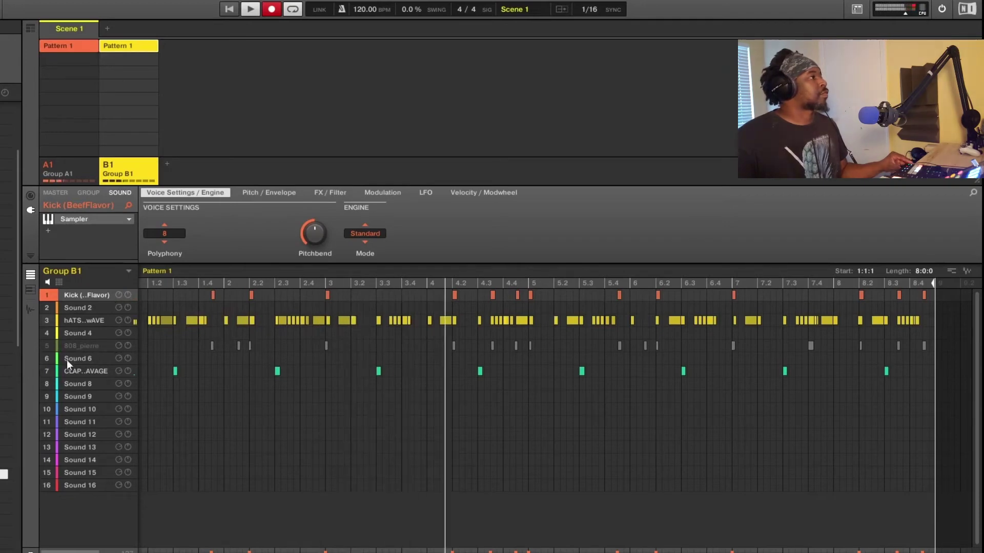
click(47, 347)
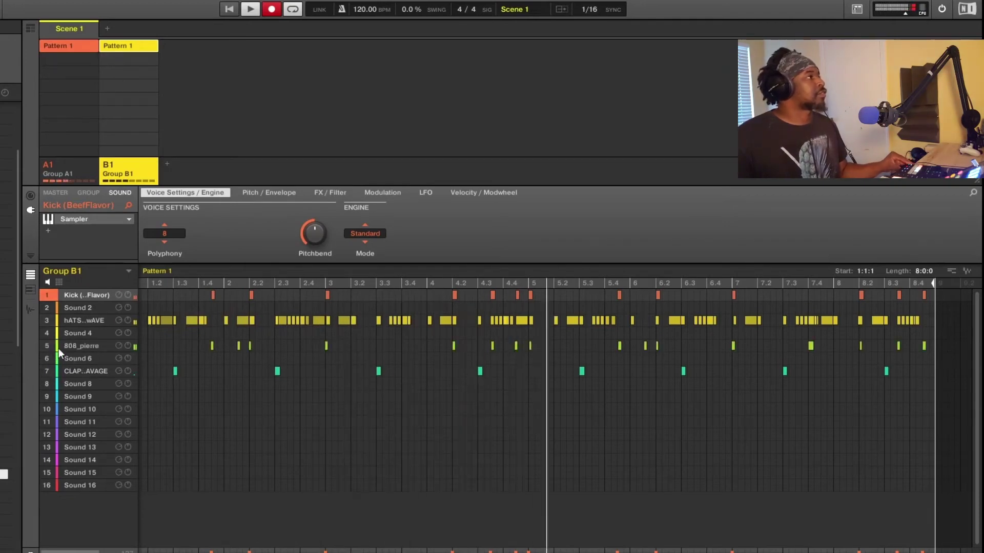
Switch to Group A1, turn off record mode, and play the melody loop together with the drums
click(78, 162)
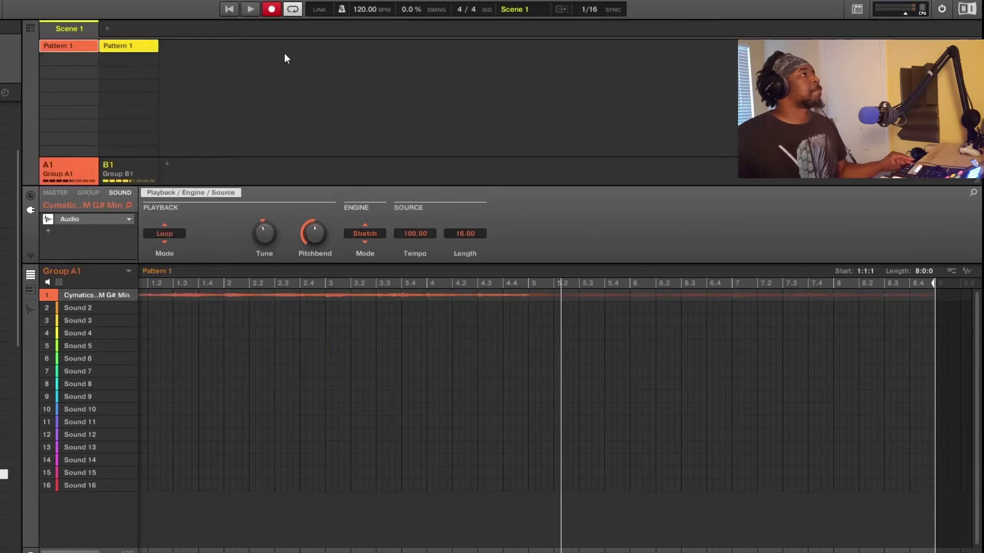
click(273, 13)
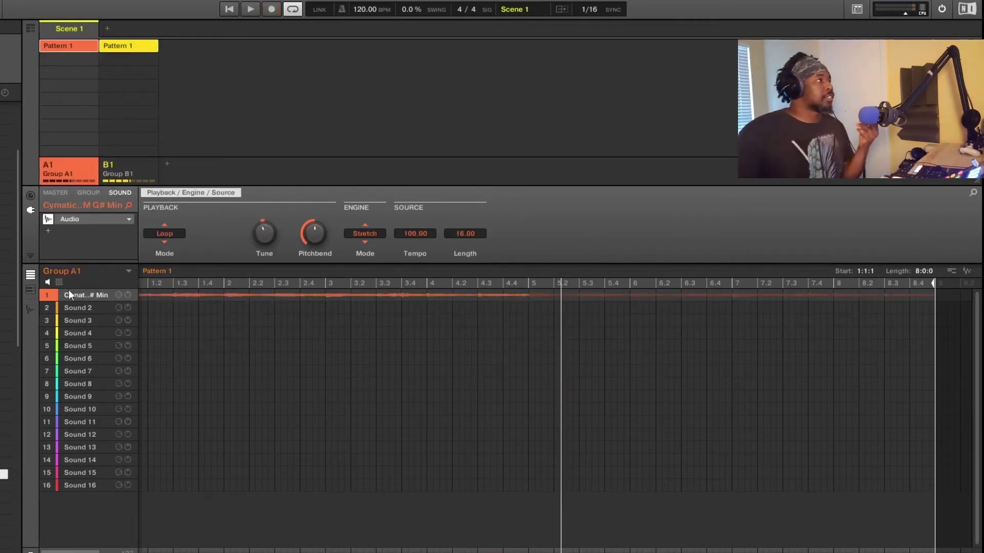
key(space)
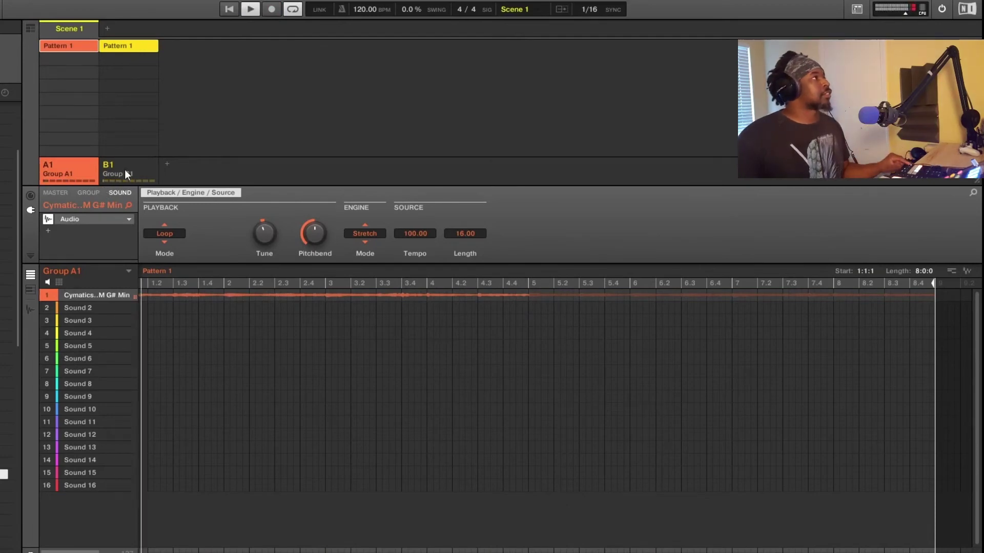
Show Group B1, mute Group A1, and play back the drums without the melody
click(118, 172)
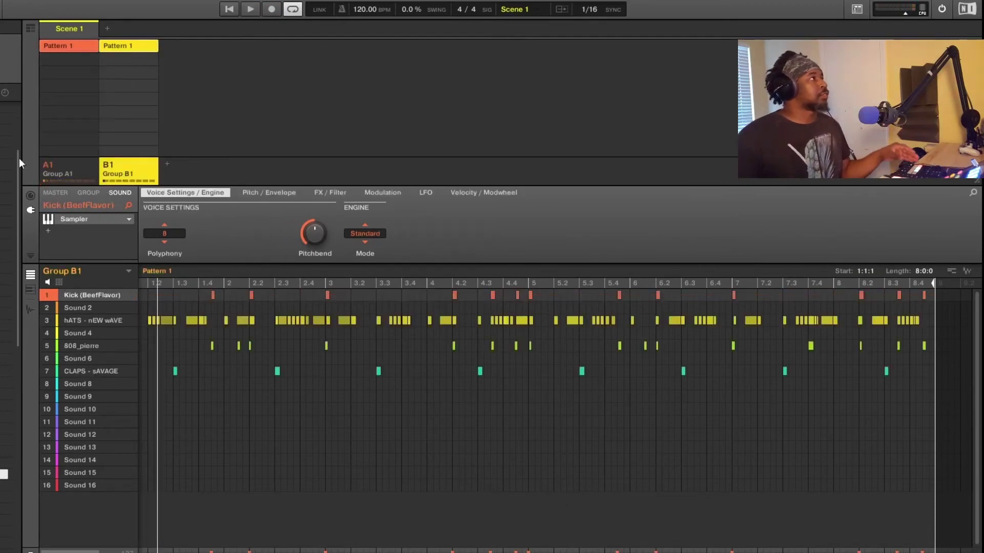
click(46, 165)
key(space)
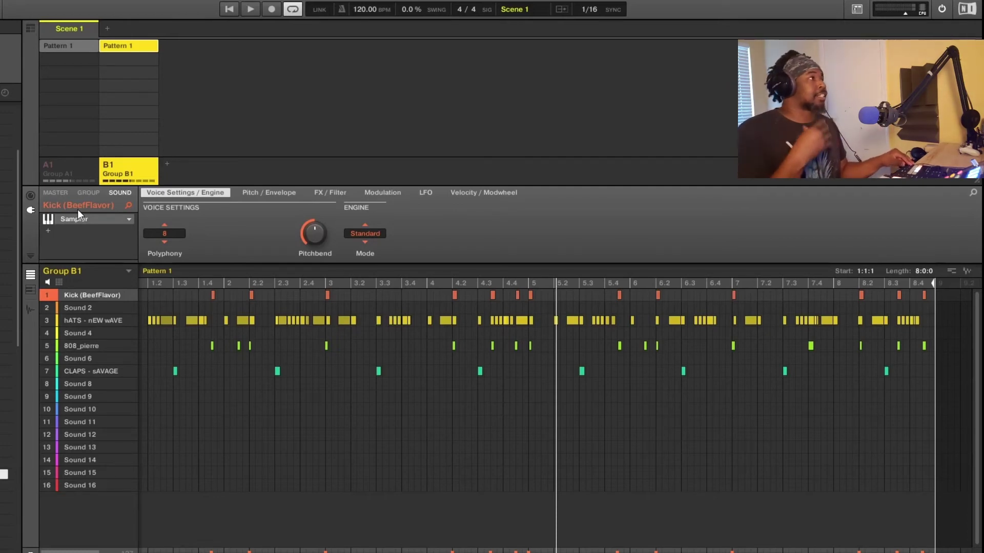
key(space)
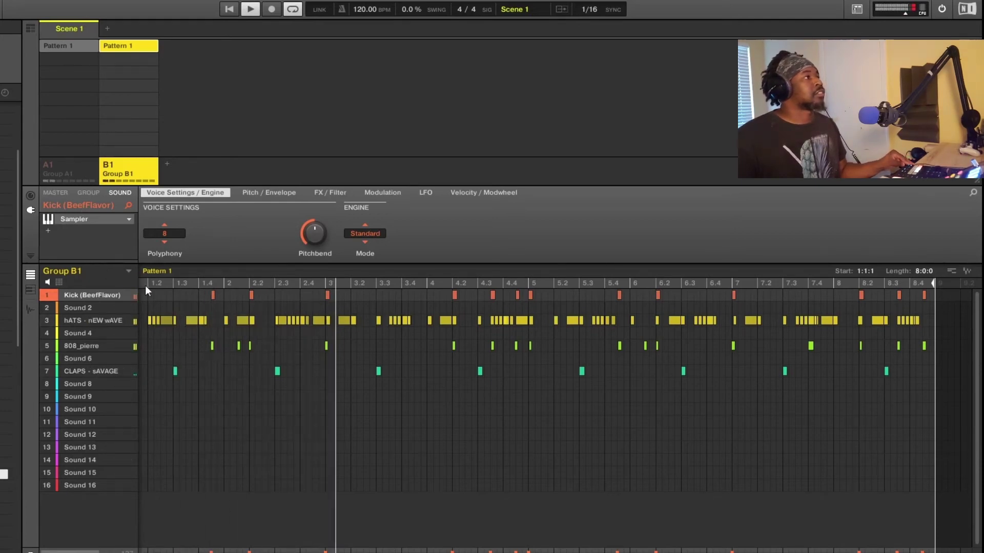
Select Group A1, mute the Group B1 drums, and leave Group A1 active with its melody loop
click(71, 164)
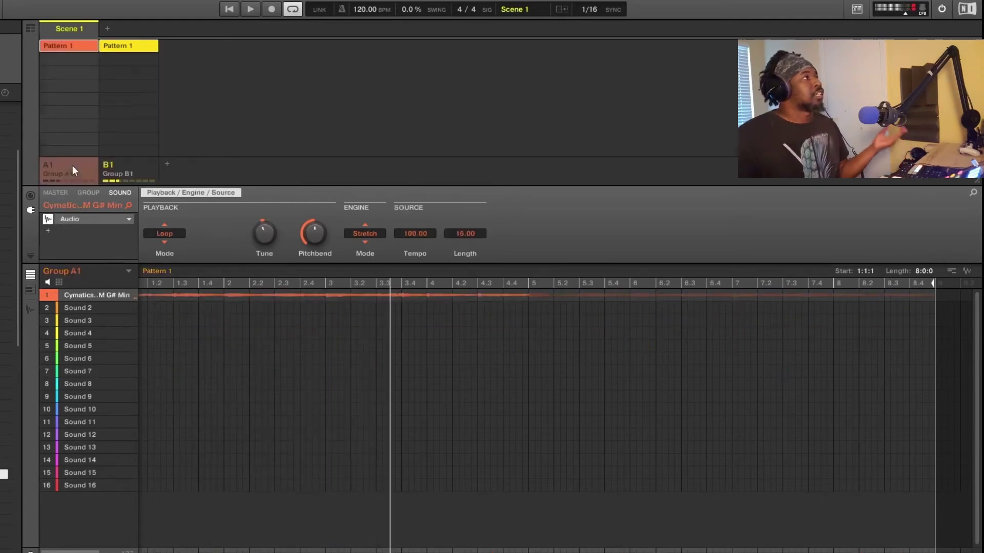
right_click(106, 167)
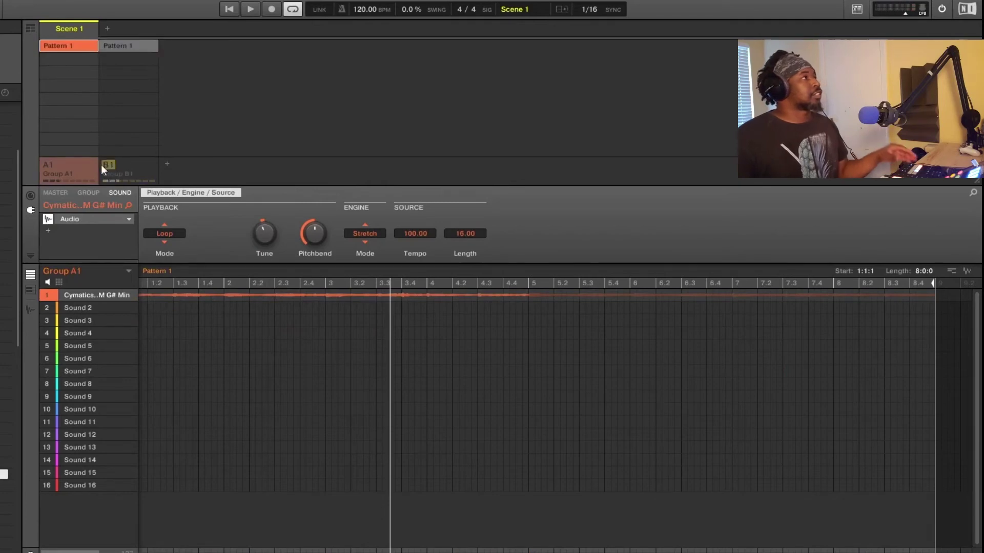
right_click(50, 166)
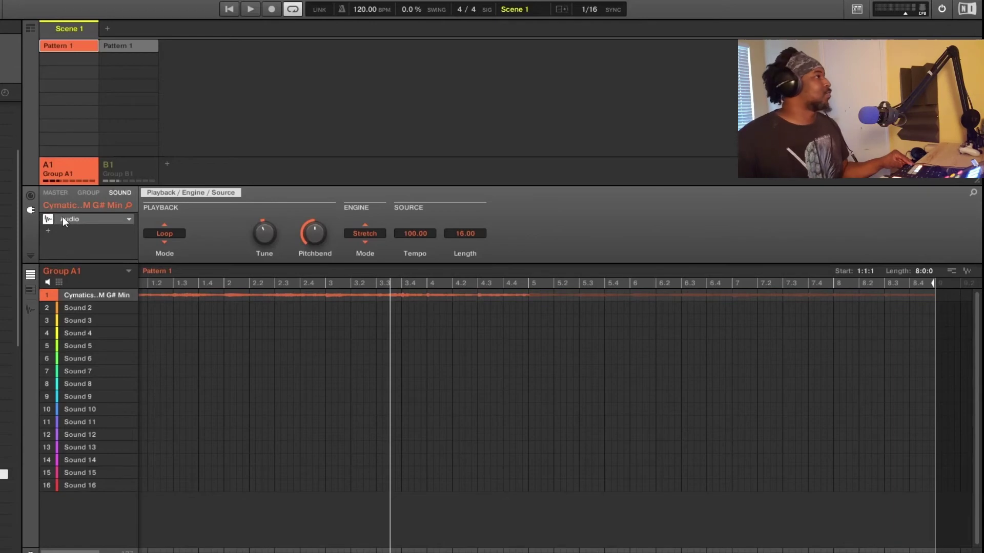
Try the In The Face piano preset from The Gentleman on Sound 2 of Group A1 against the melody loop
key(space)
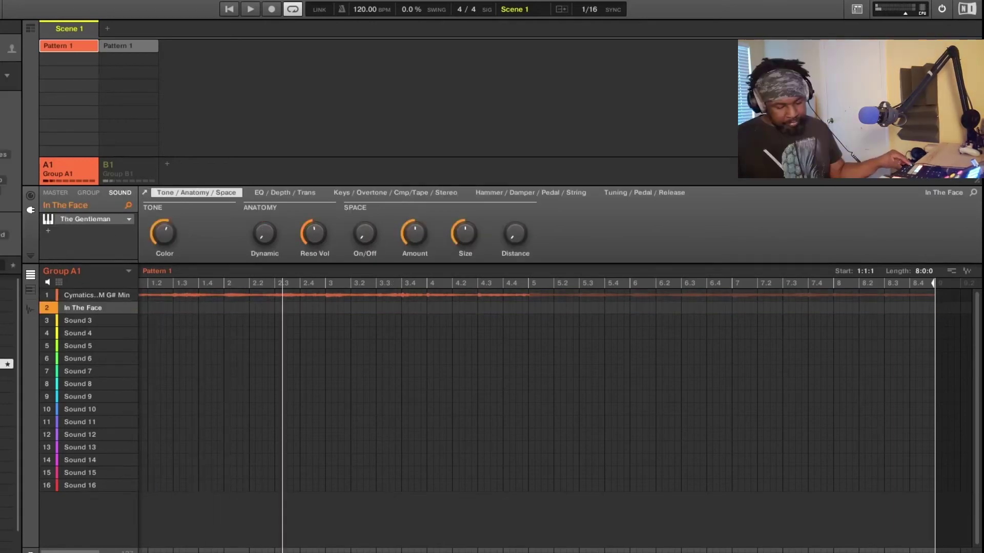
key(space)
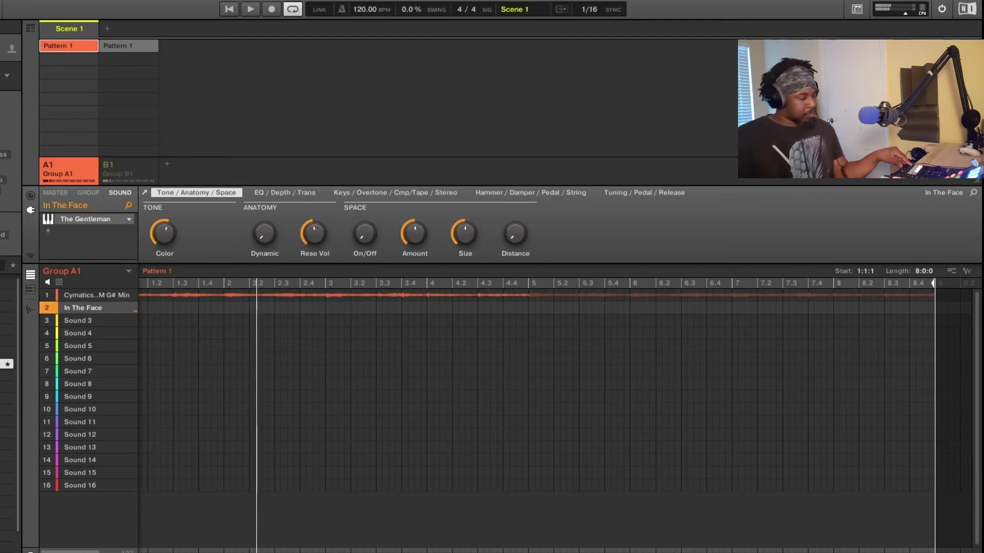
key(space)
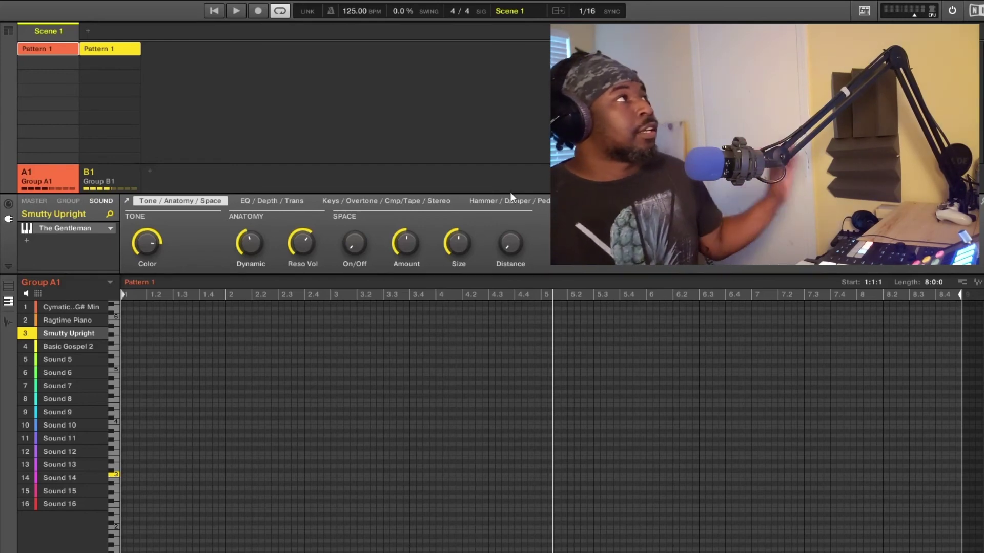
Examine the Basic Gospel 2 and Ragtime Piano notes in Group A1, and play the melody layers with Group B1 muted
click(70, 347)
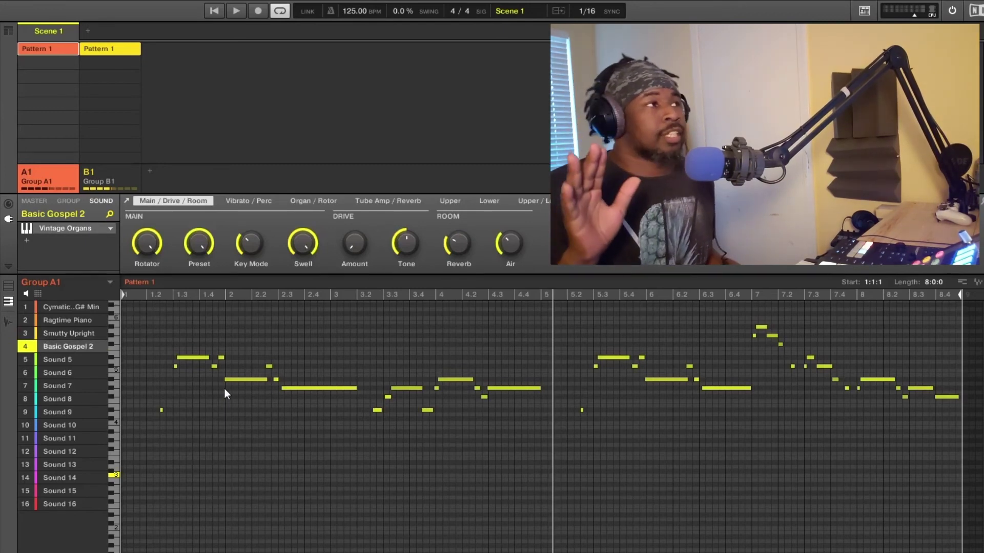
click(78, 322)
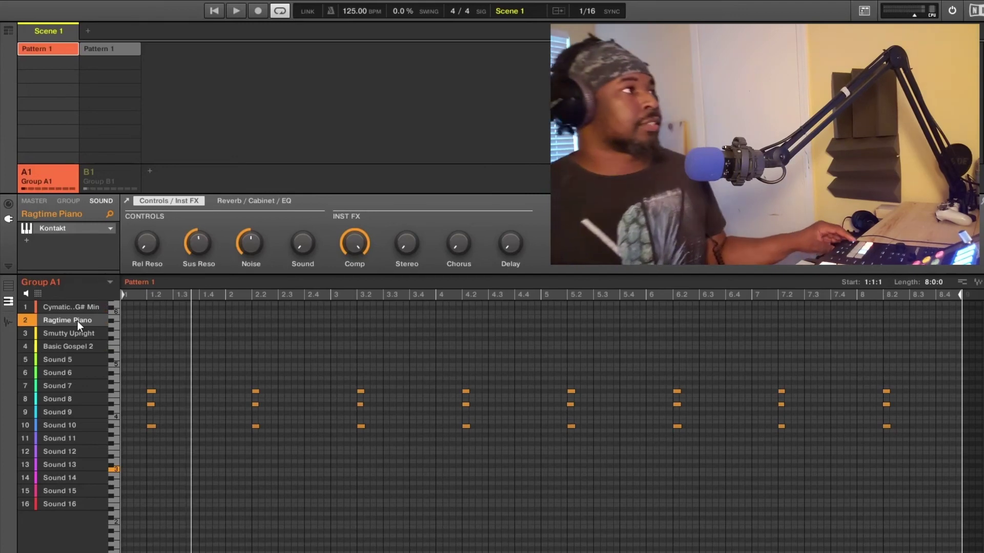
click(58, 348)
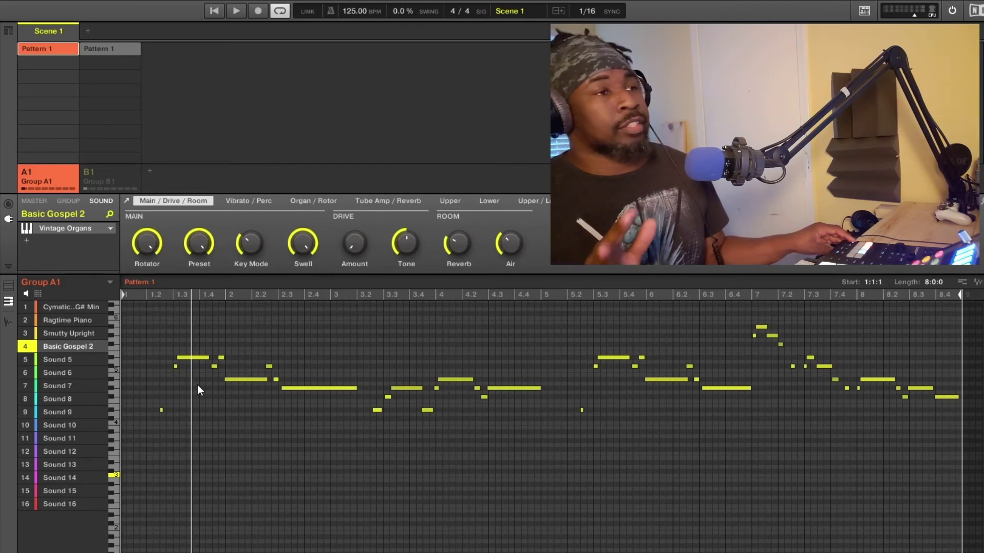
key(space)
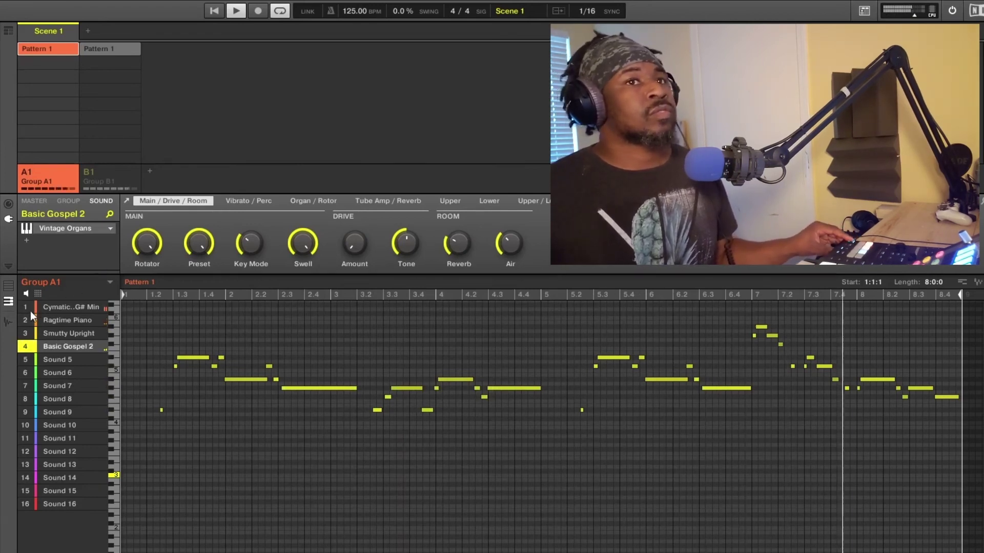
Unmute Group B1 during playback and select its empty Sound 4 slot
click(86, 176)
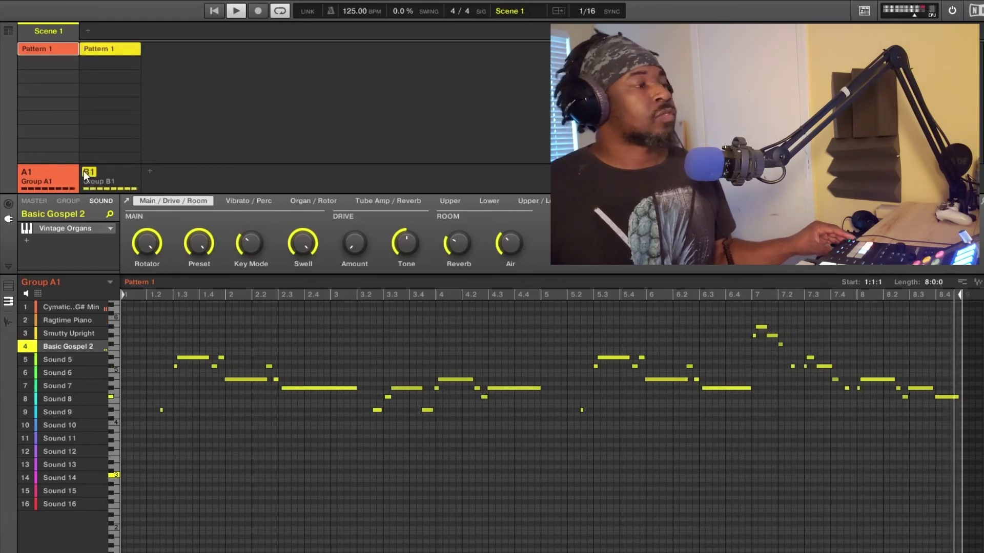
click(118, 174)
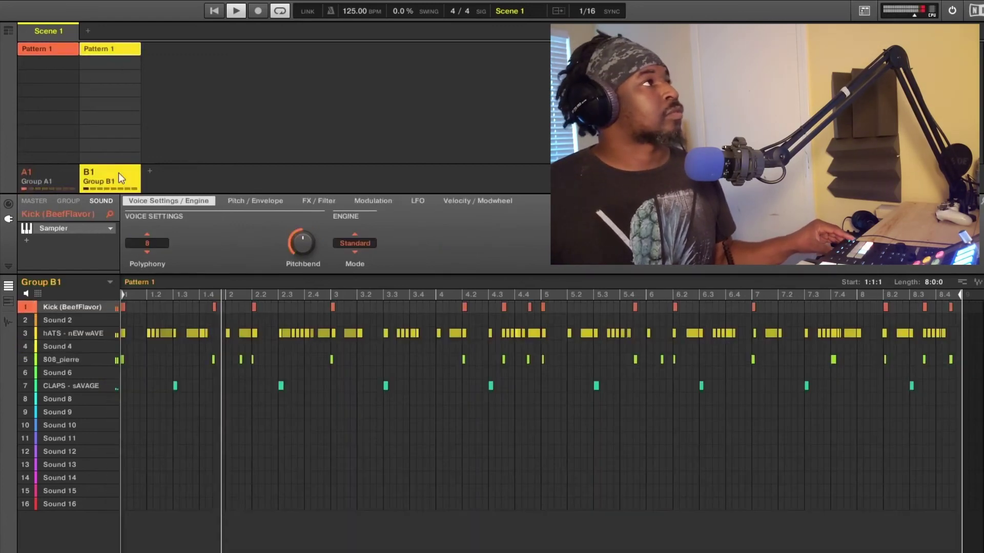
click(50, 346)
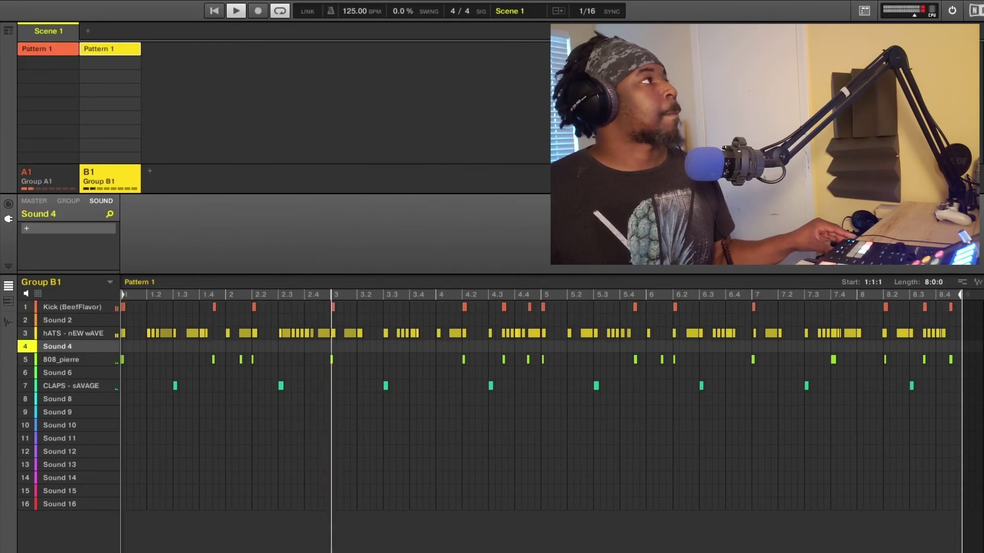